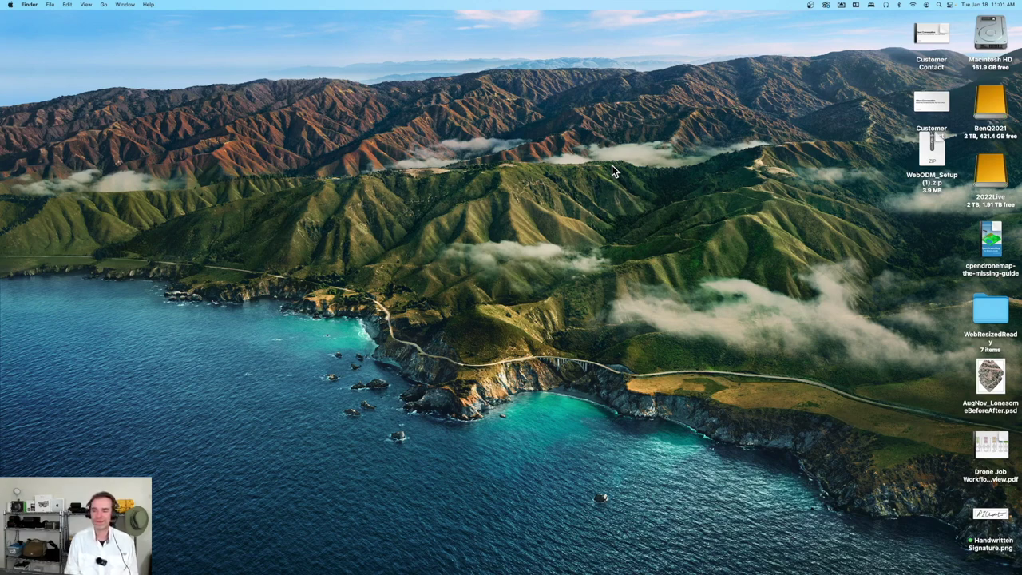
Move the WebODM_Setup (1).zip archive lower on the desktop
drag(932, 161, 905, 231)
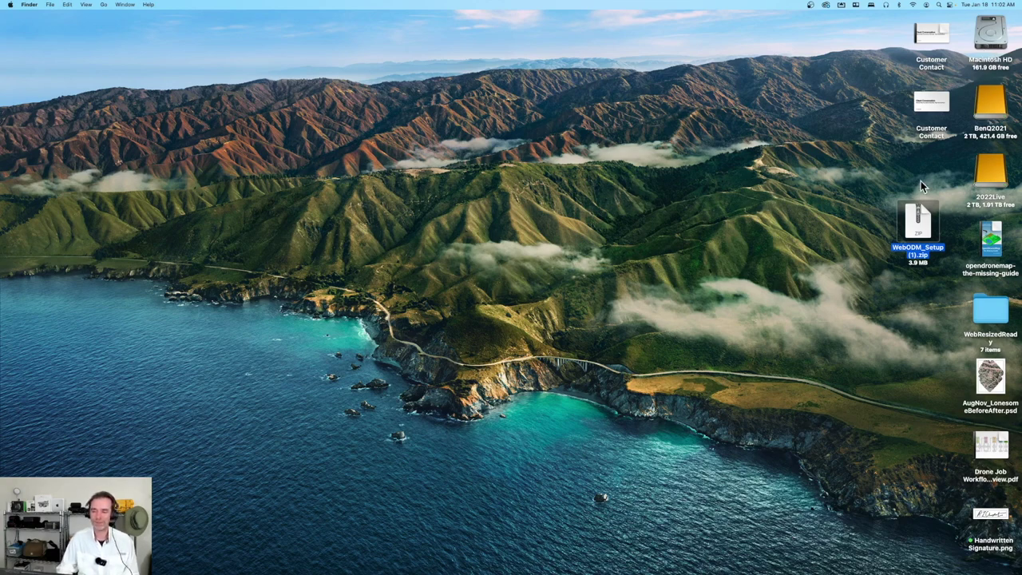
Extract WebODM_Setup (1).zip and place the WebODM_Setup (1) folder above the archive
double_click(918, 230)
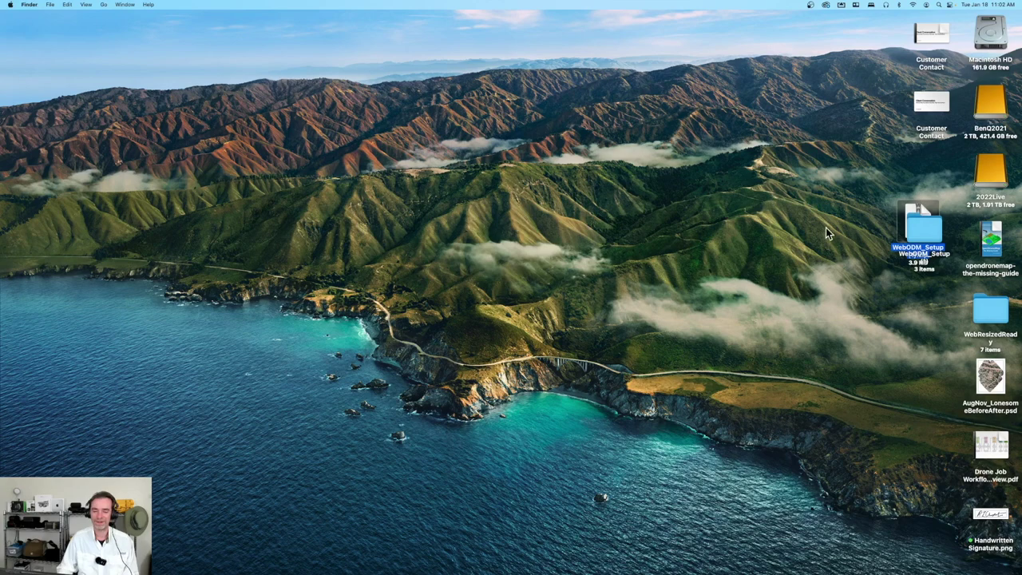
drag(934, 229, 906, 185)
double_click(919, 228)
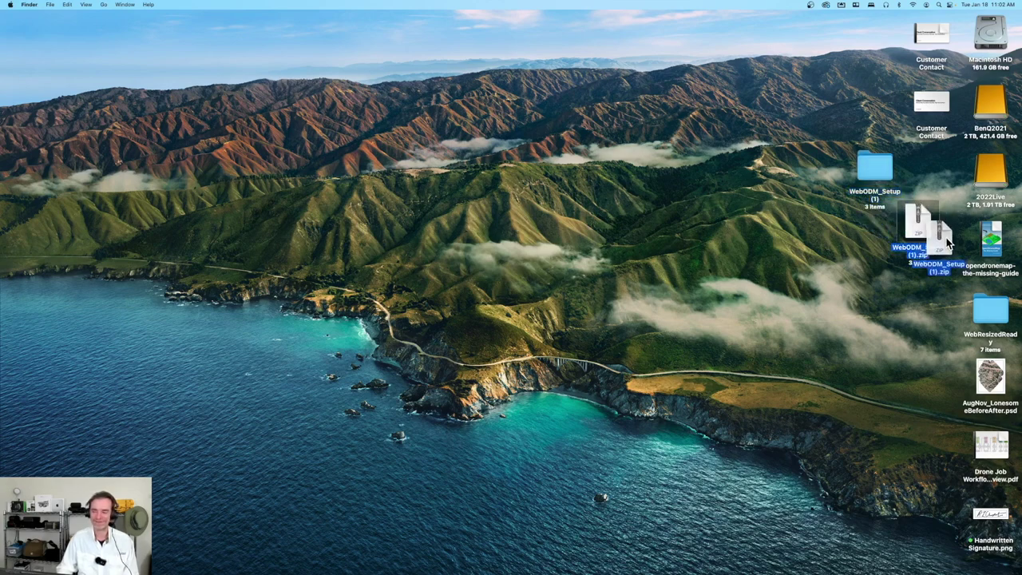
drag(918, 231, 941, 166)
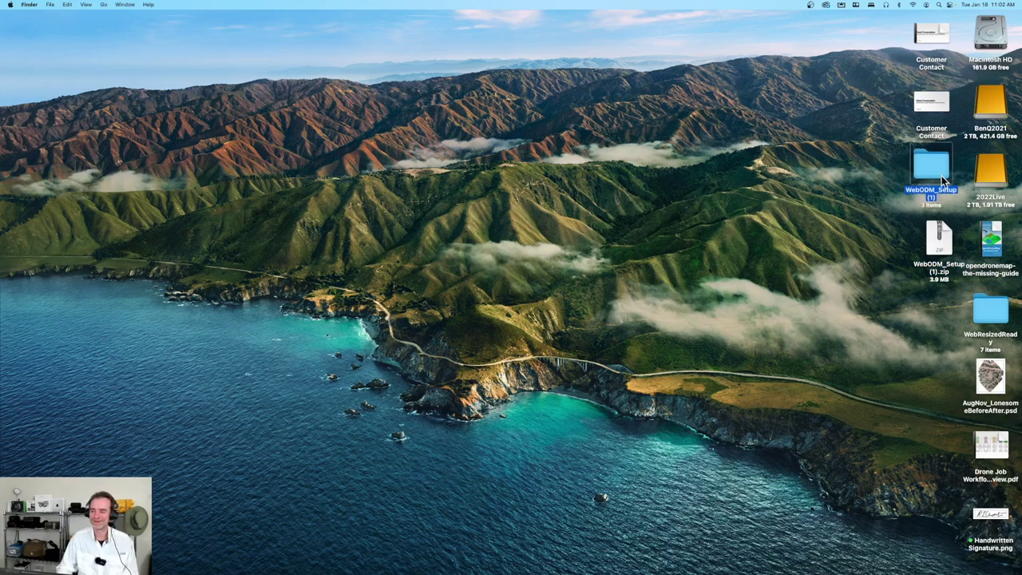
click(929, 190)
Move WebODM Manager from the WebODM_Setup (1) folder onto the Applications stack in the Dock
double_click(933, 164)
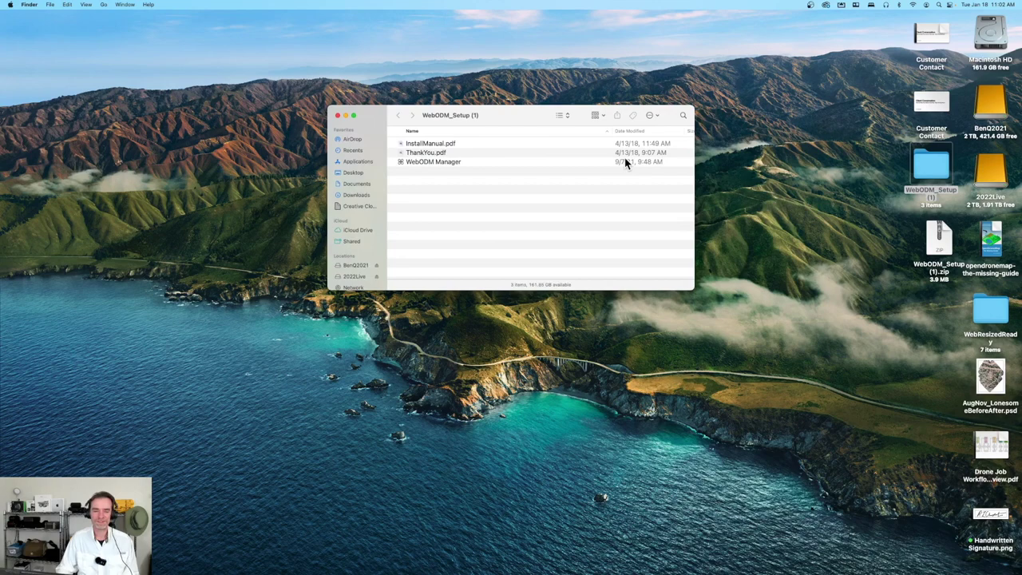
drag(502, 114, 462, 102)
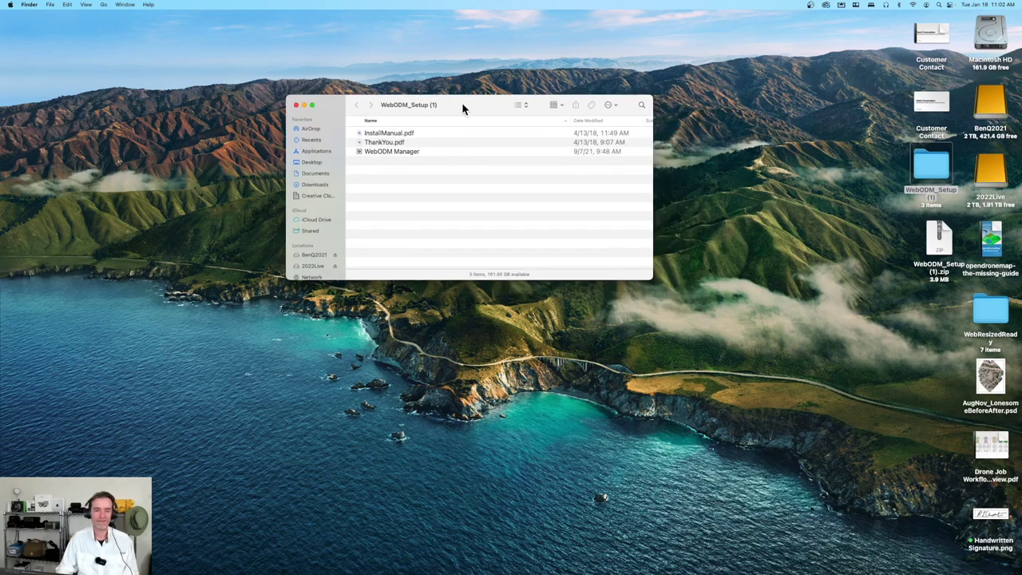
click(417, 135)
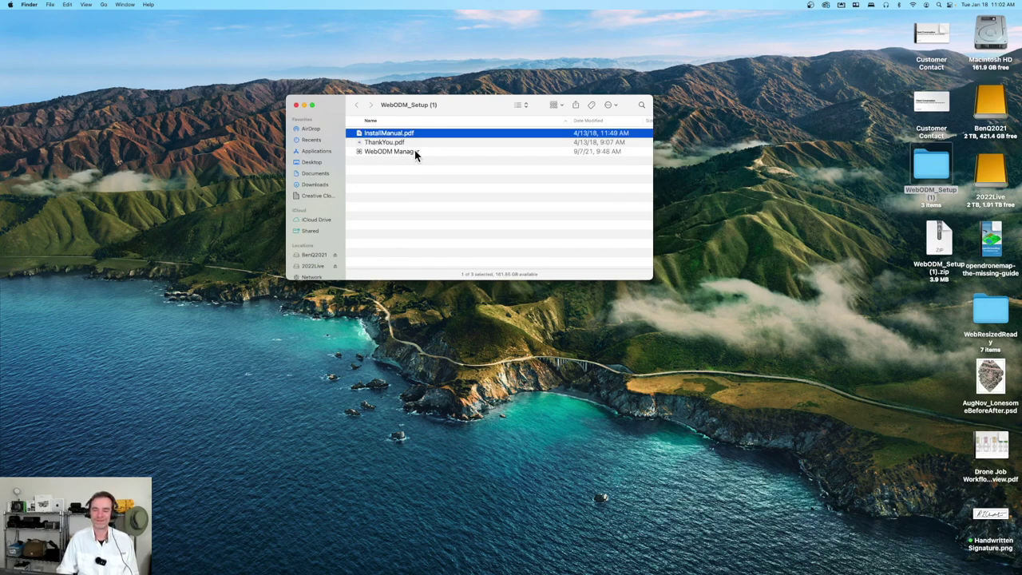
click(416, 153)
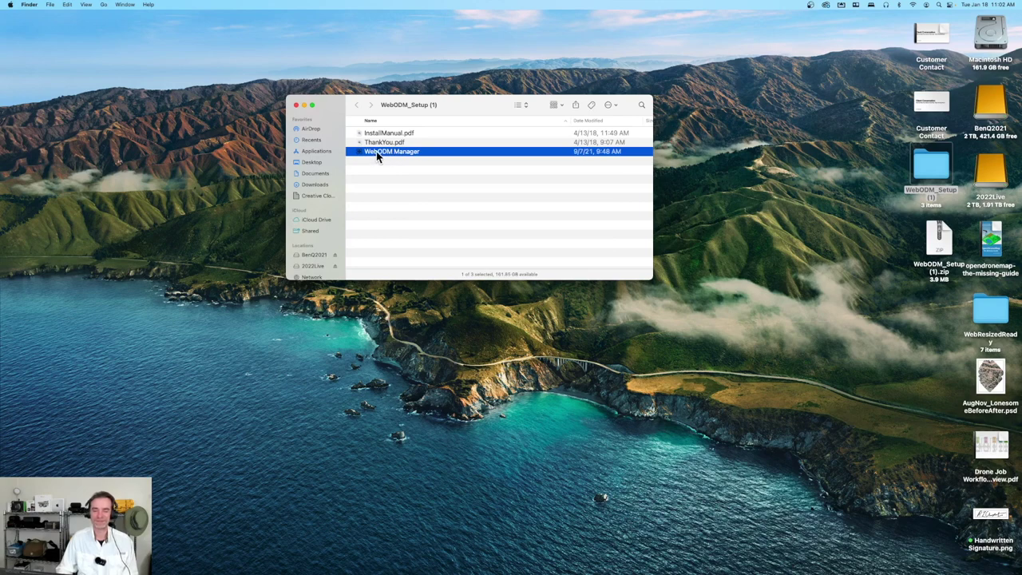
drag(377, 151, 852, 565)
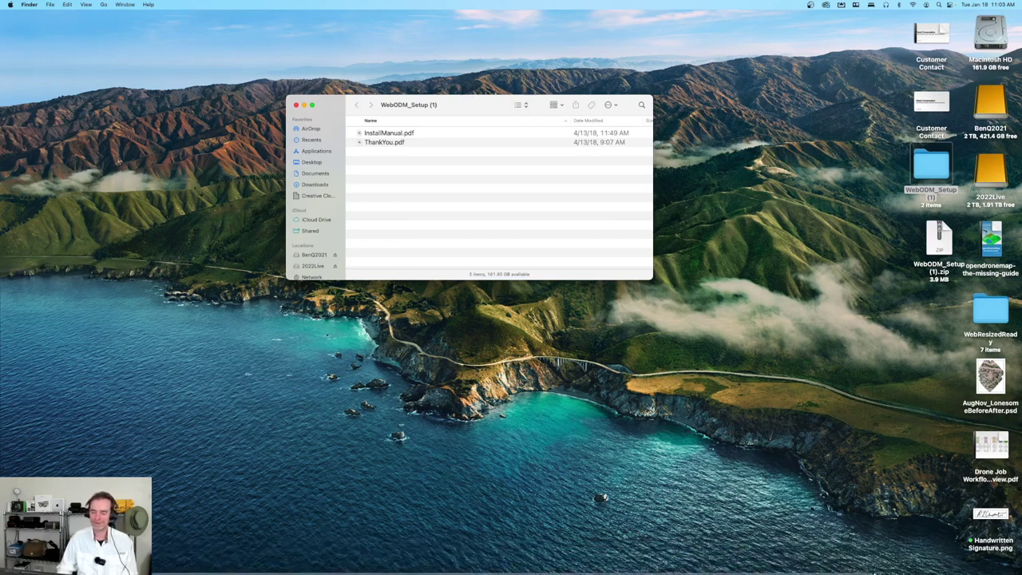
mouse_move(833, 561)
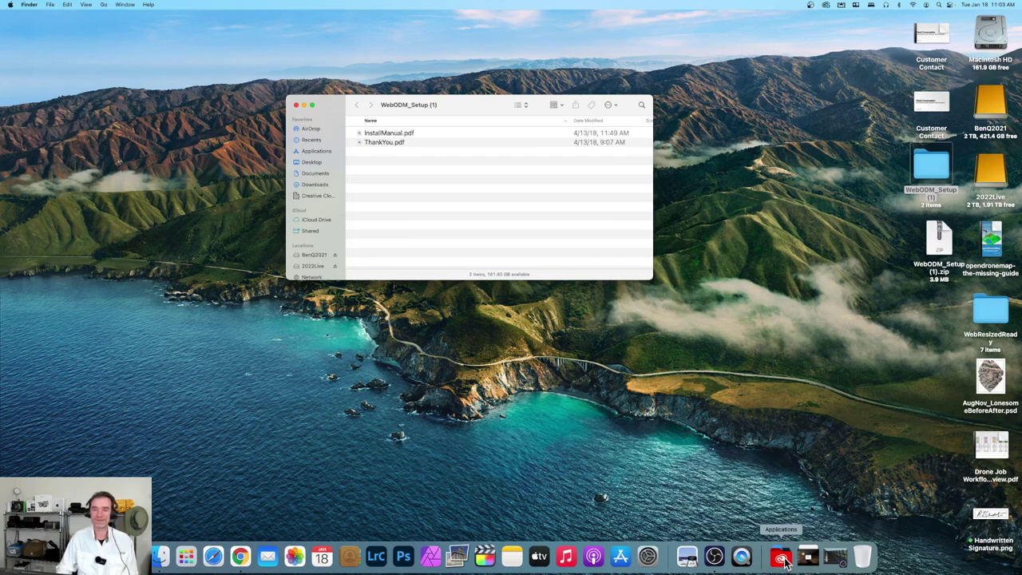
Launch WebODM Manager from the Applications stack and approve the AirDrop security warning
click(781, 558)
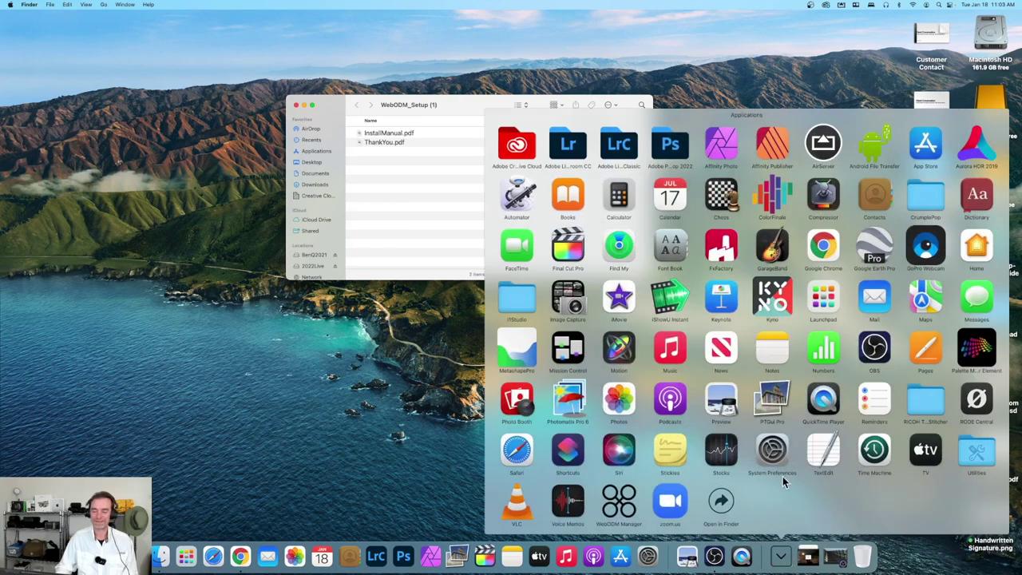
click(623, 505)
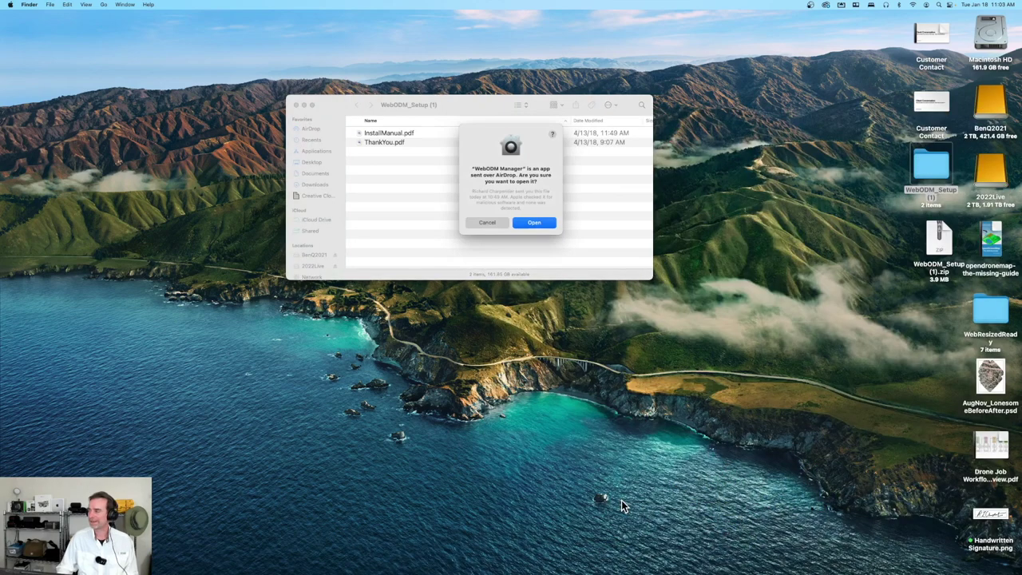
click(535, 223)
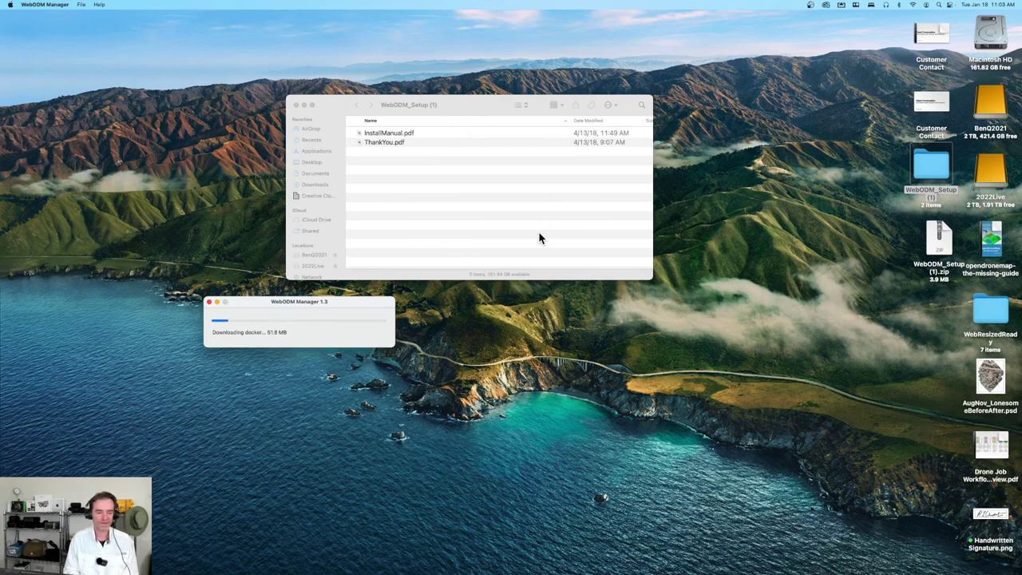
Close the WebODM_Setup (1) window and move the WebODM Manager download progress window up
drag(356, 305, 517, 295)
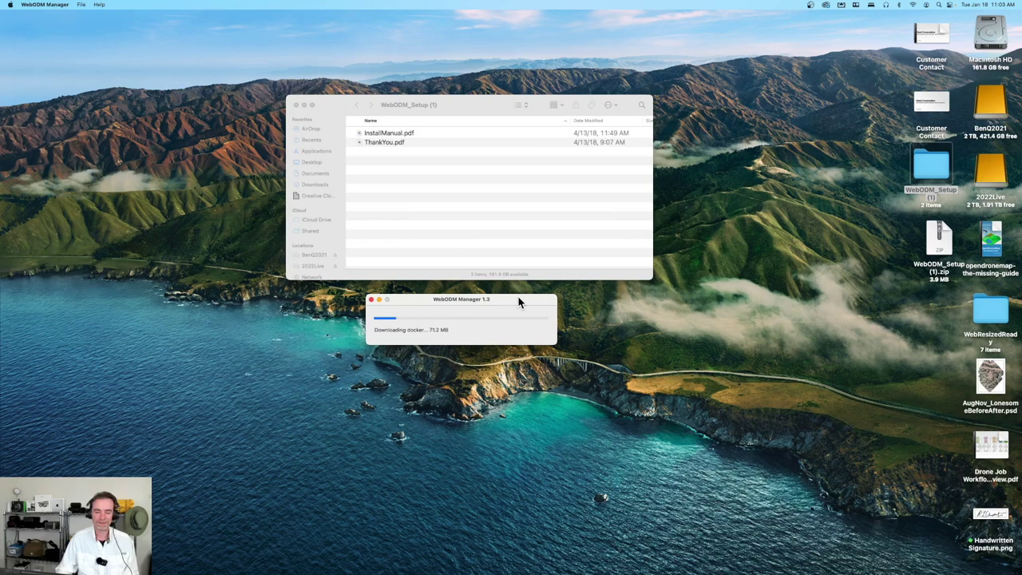
click(296, 106)
drag(511, 300, 529, 157)
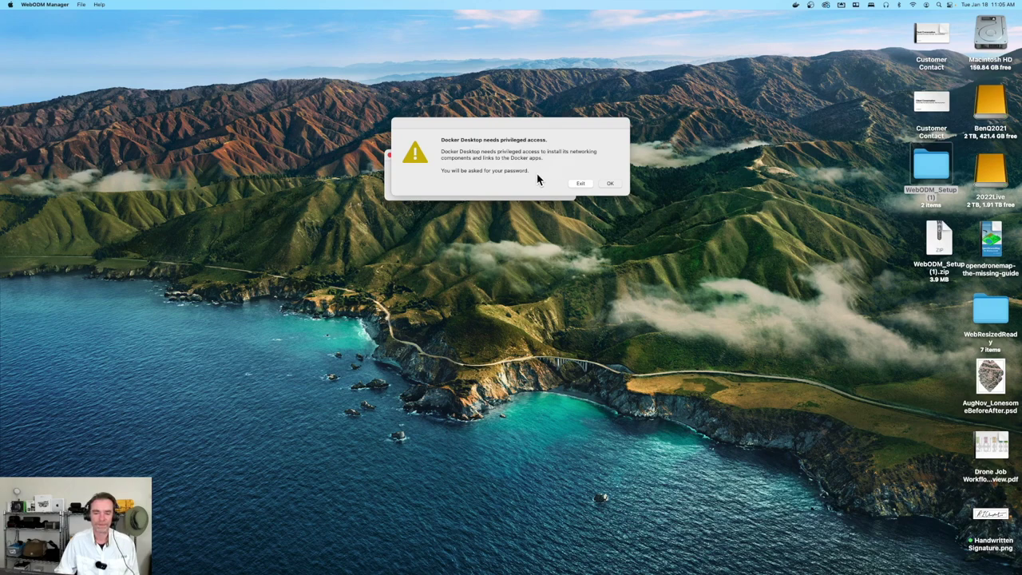
Grant Docker privileged access to install its helper and accept the updated service agreement
click(610, 183)
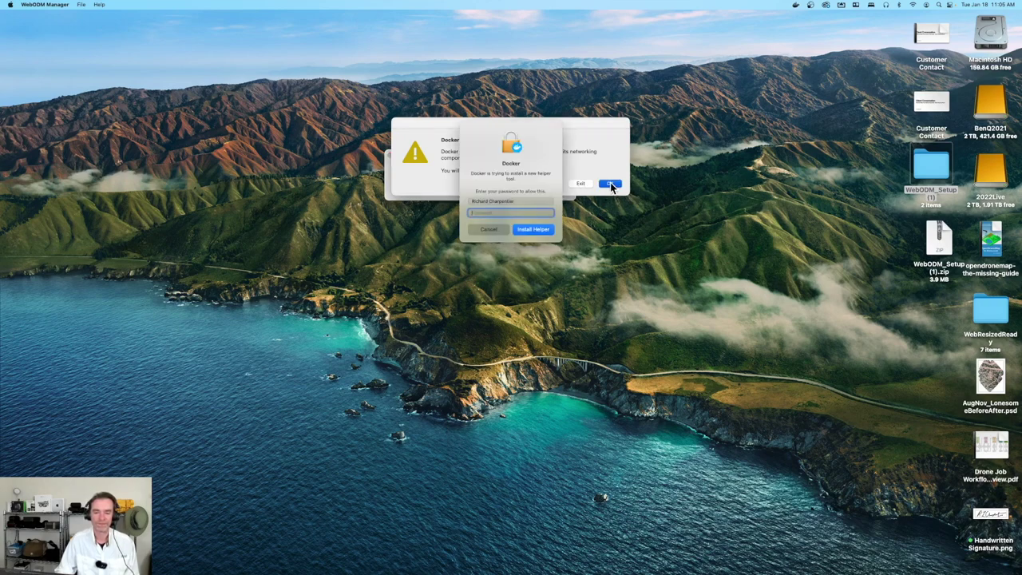
click(524, 230)
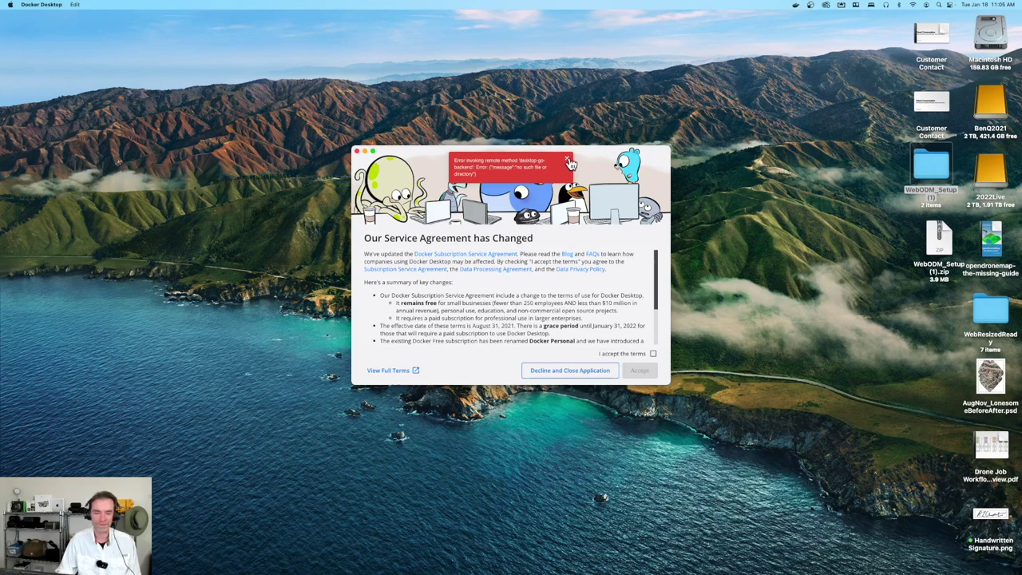
click(653, 355)
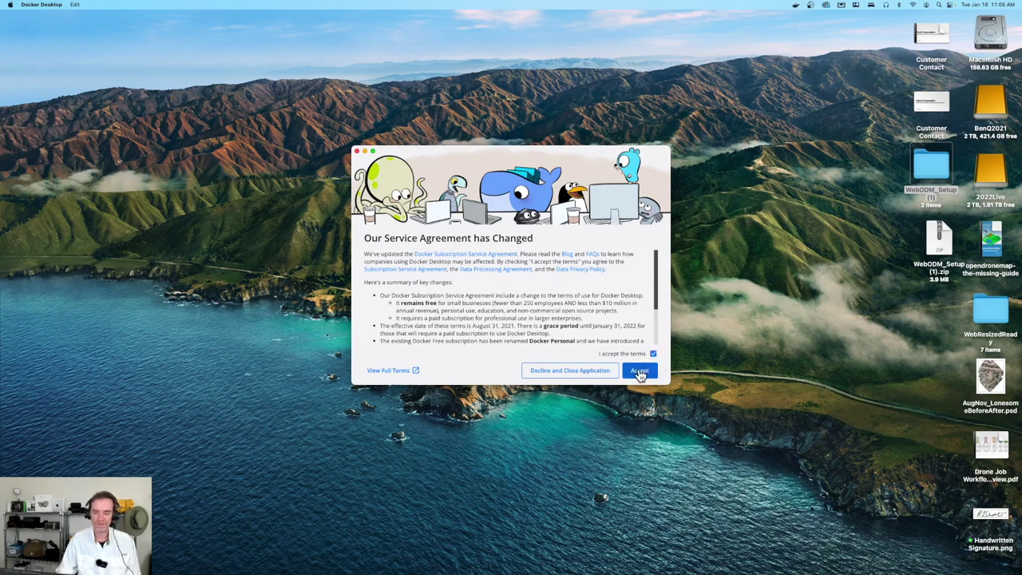
click(640, 372)
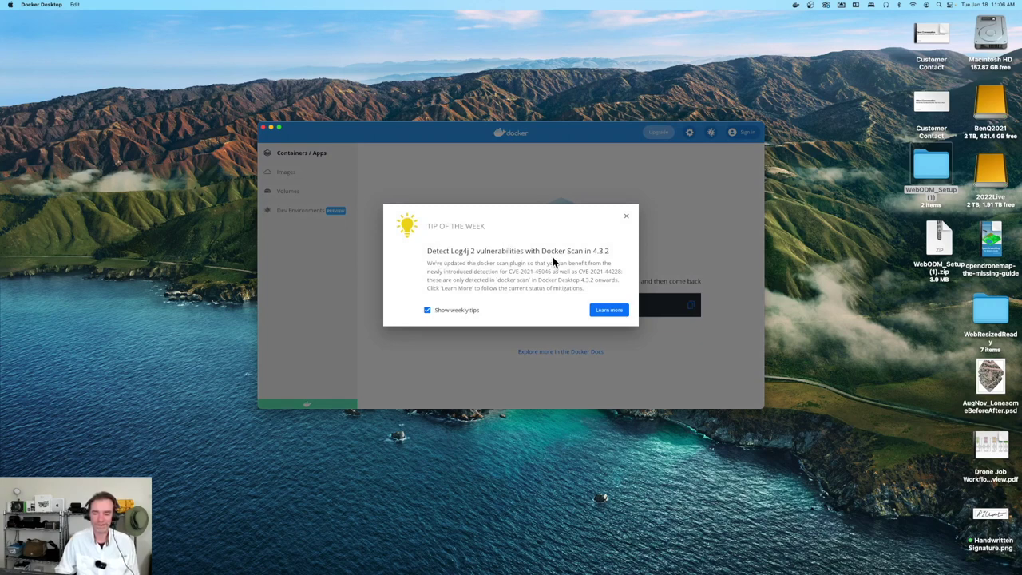
Dismiss Docker's Tip of the Week, notification and status menu, then move the dashboard aside
click(627, 218)
drag(568, 141, 527, 118)
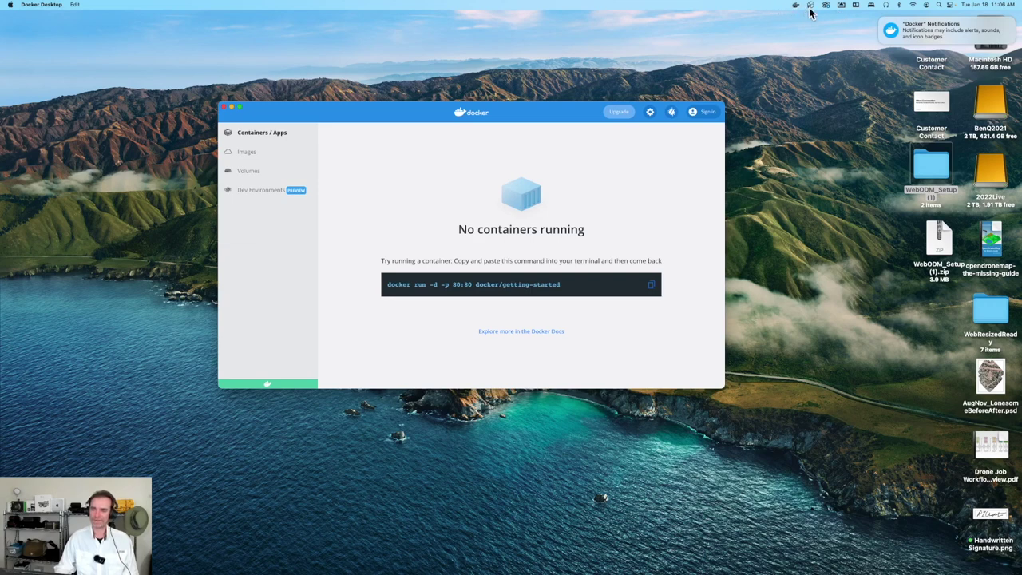
click(883, 24)
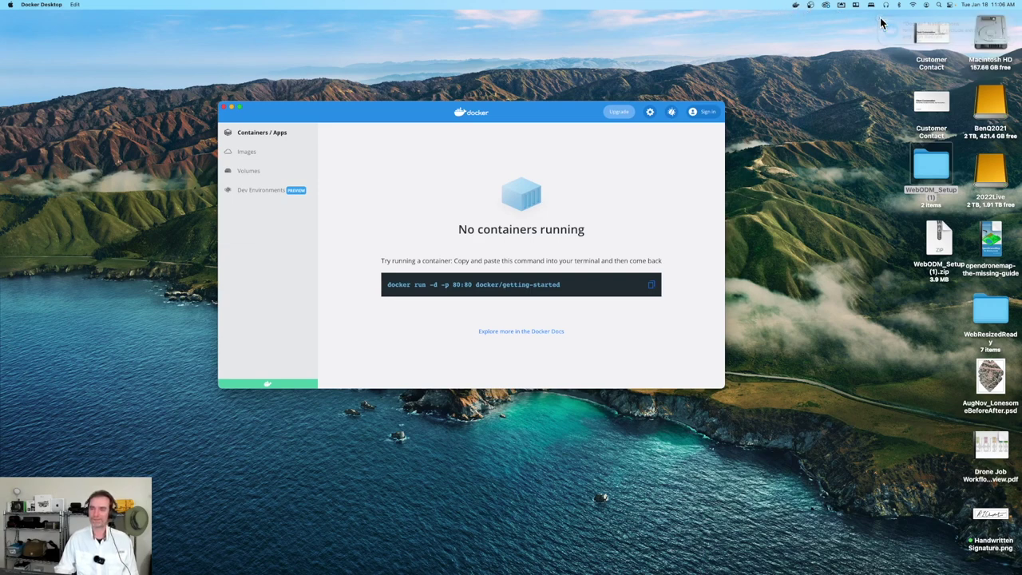
click(797, 7)
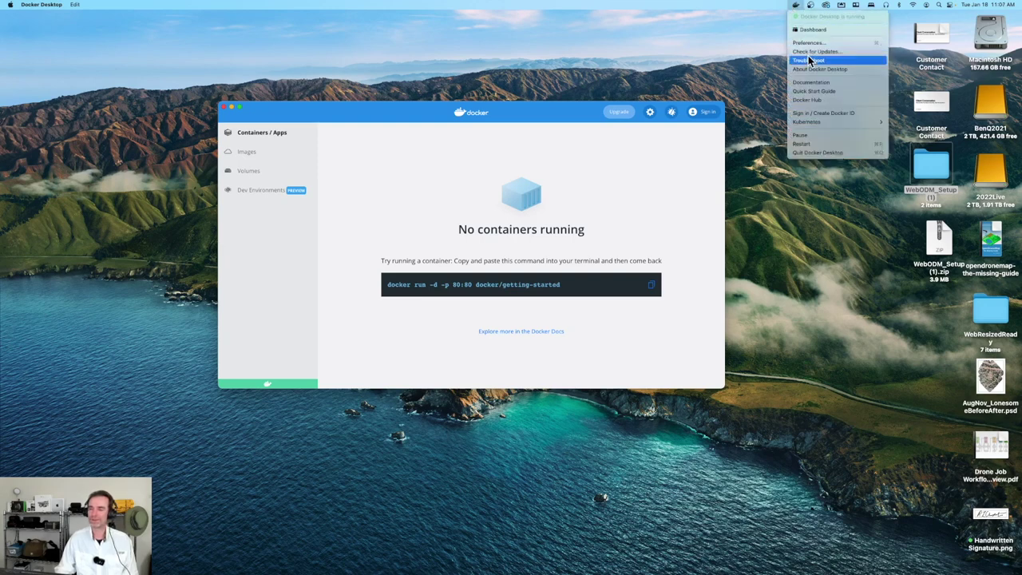
click(823, 151)
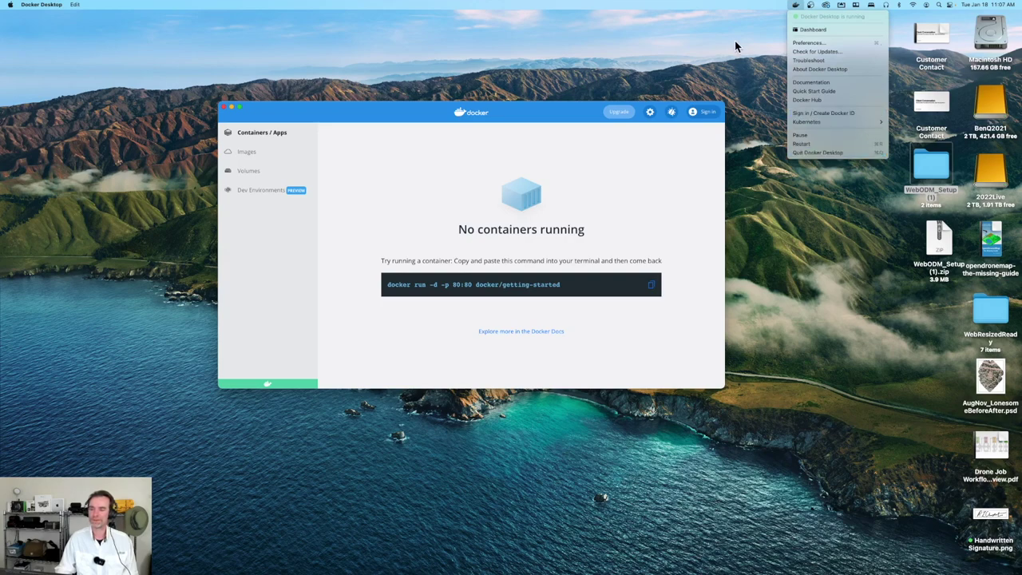
drag(523, 114, 553, 228)
Arrange the WebODM Manager log and Docker dashboard windows while the WebODM images download
click(523, 165)
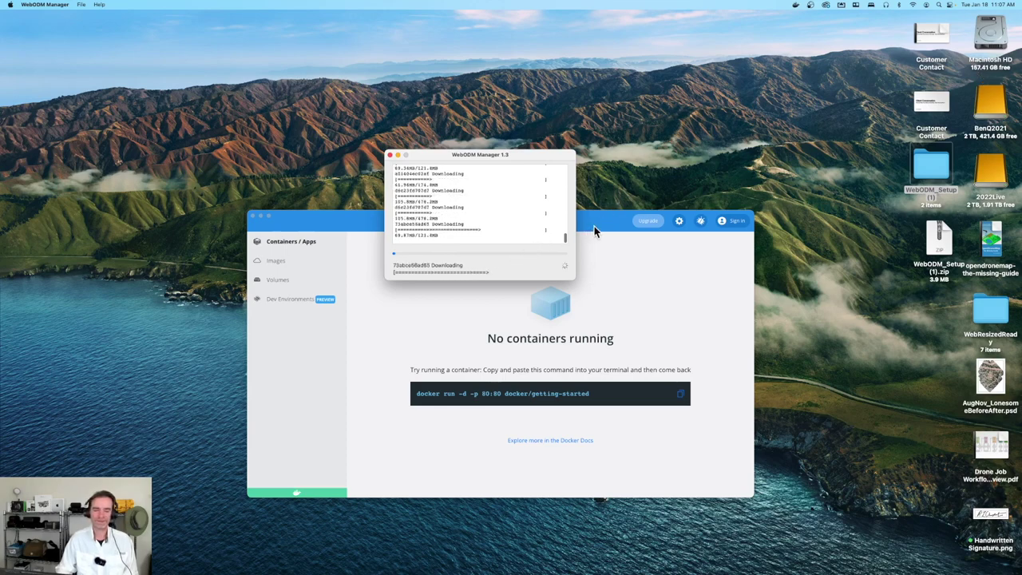
drag(595, 226, 598, 100)
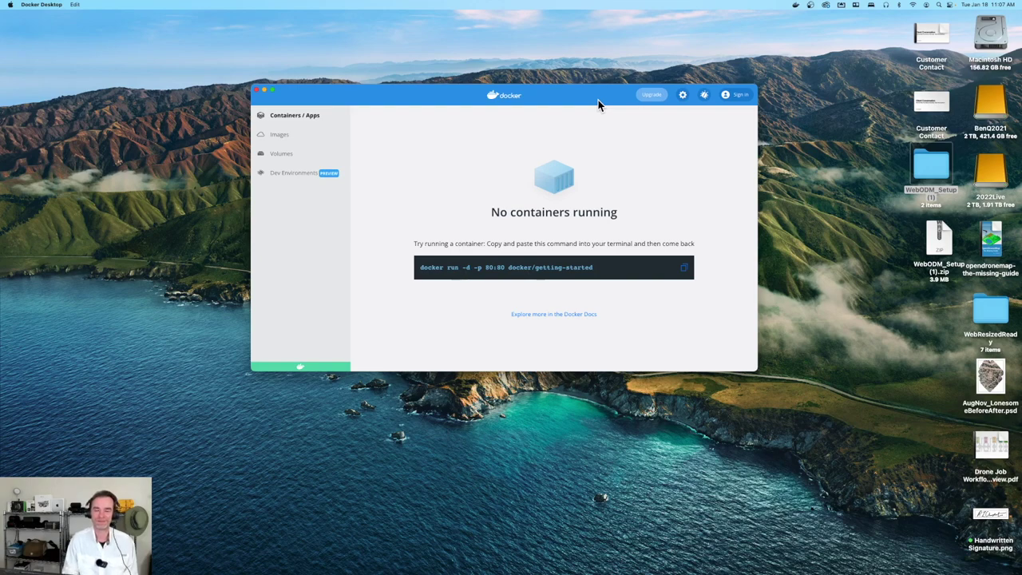
drag(612, 94, 622, 190)
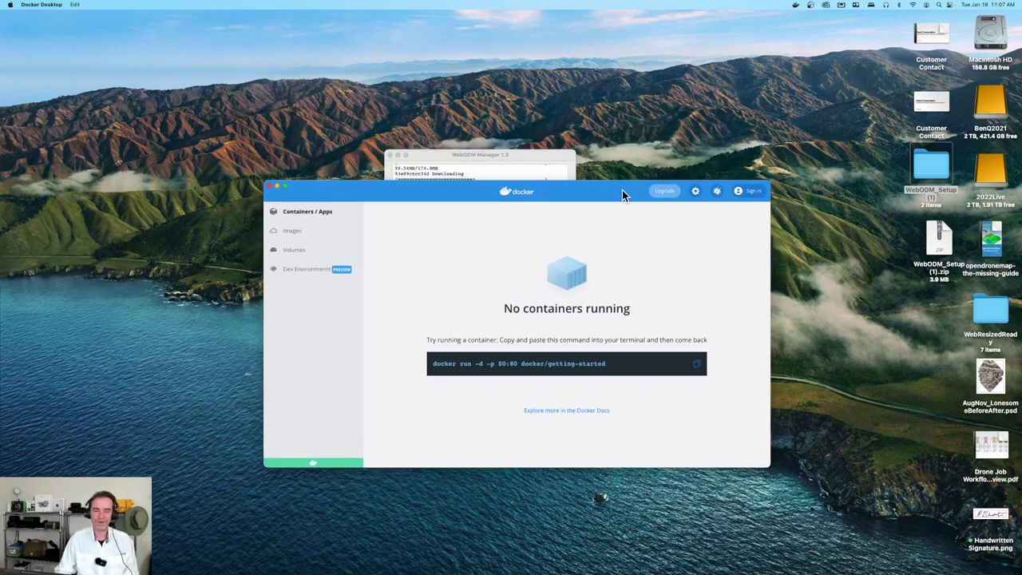
drag(543, 155, 550, 114)
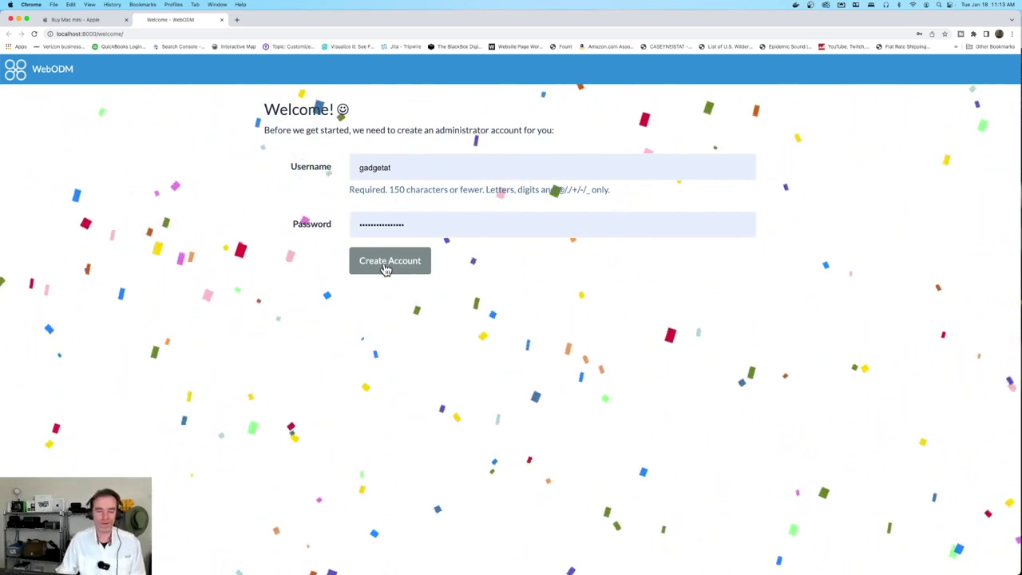
Create the WebODM administrator account and minimize the Chrome window
click(386, 270)
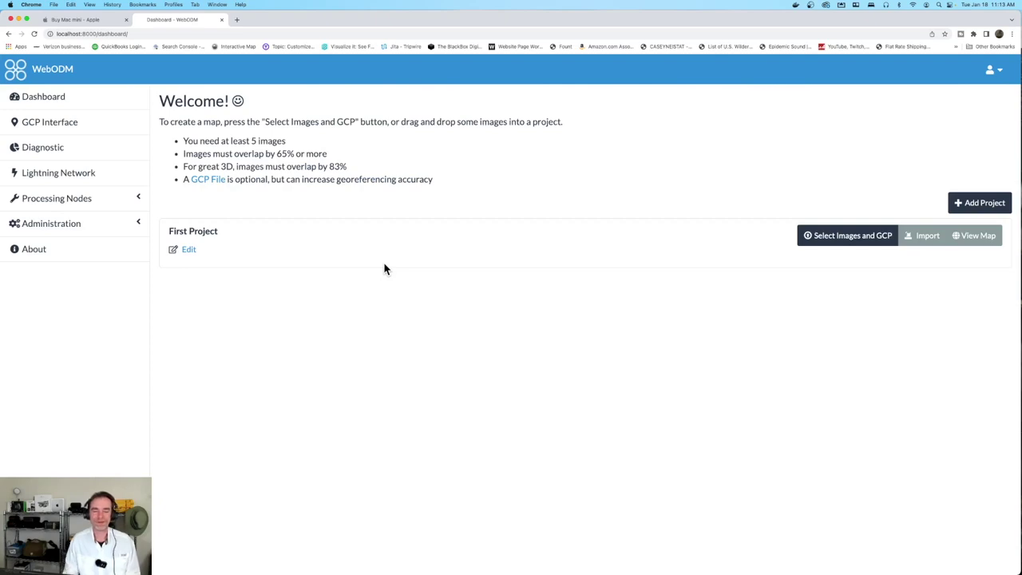
click(19, 19)
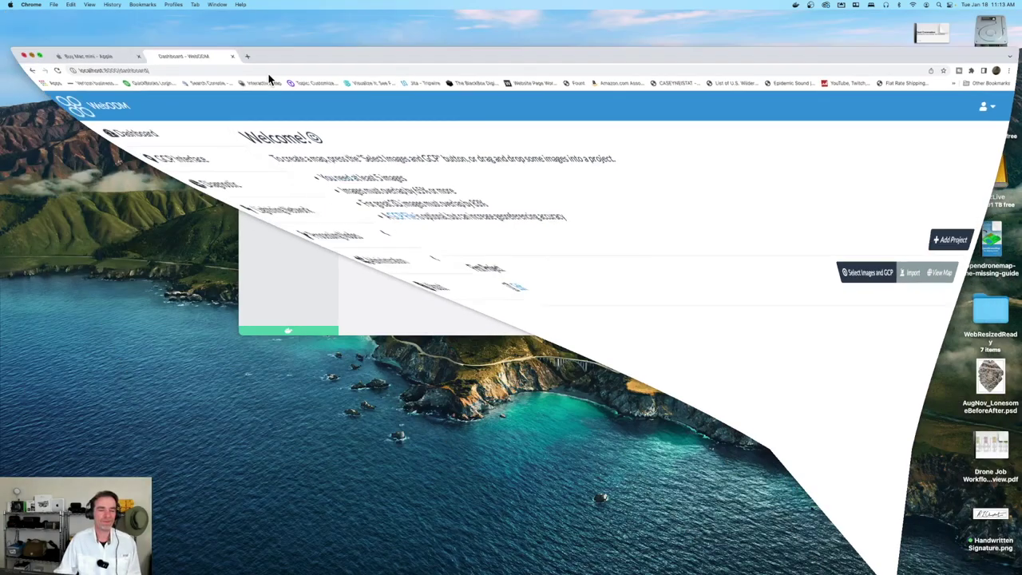
Bring WebODM Manager forward, then switch to Docker's Containers / Apps list showing webodm running
click(508, 133)
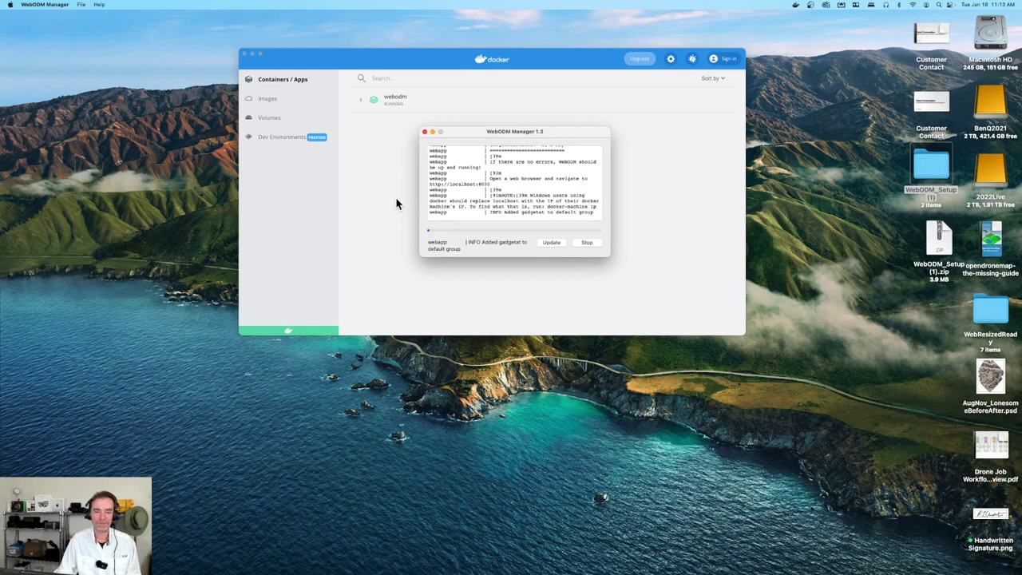
click(392, 171)
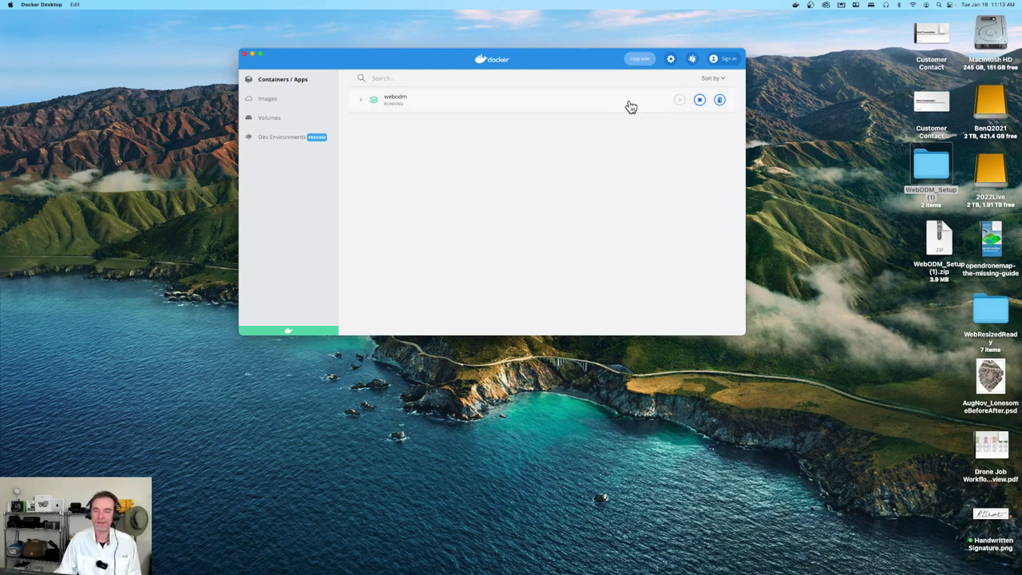
mouse_move(799, 566)
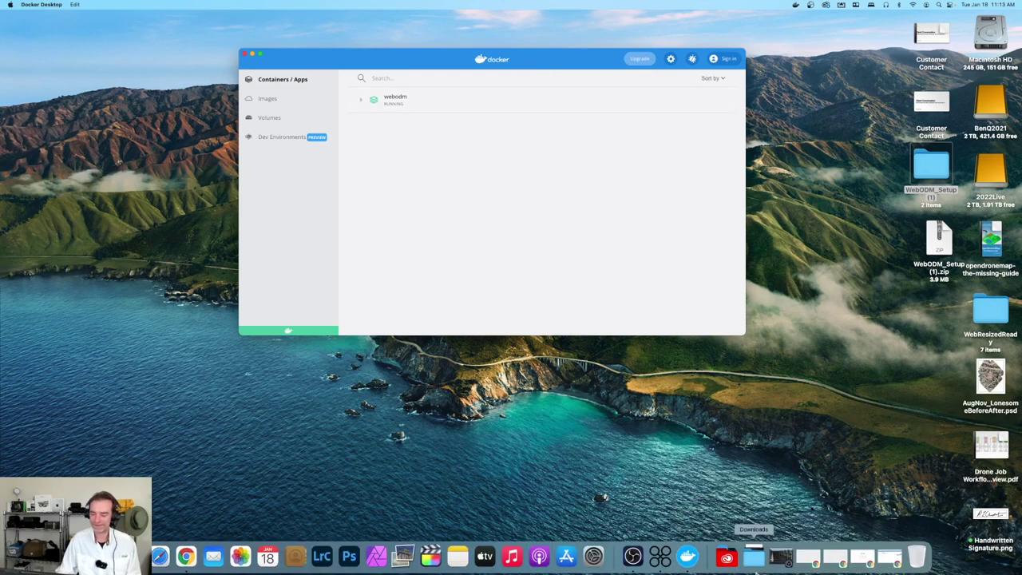
click(887, 562)
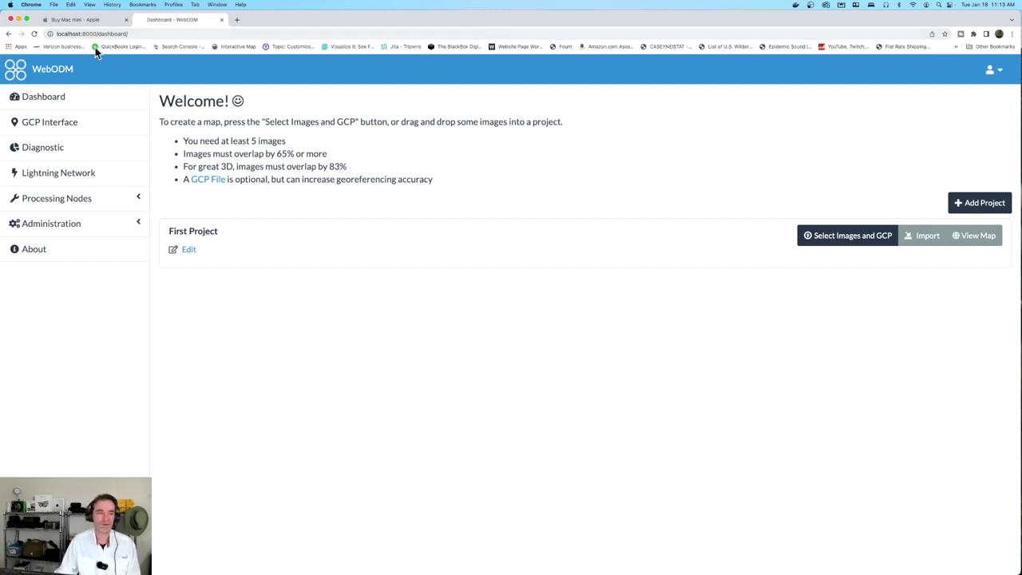
click(19, 20)
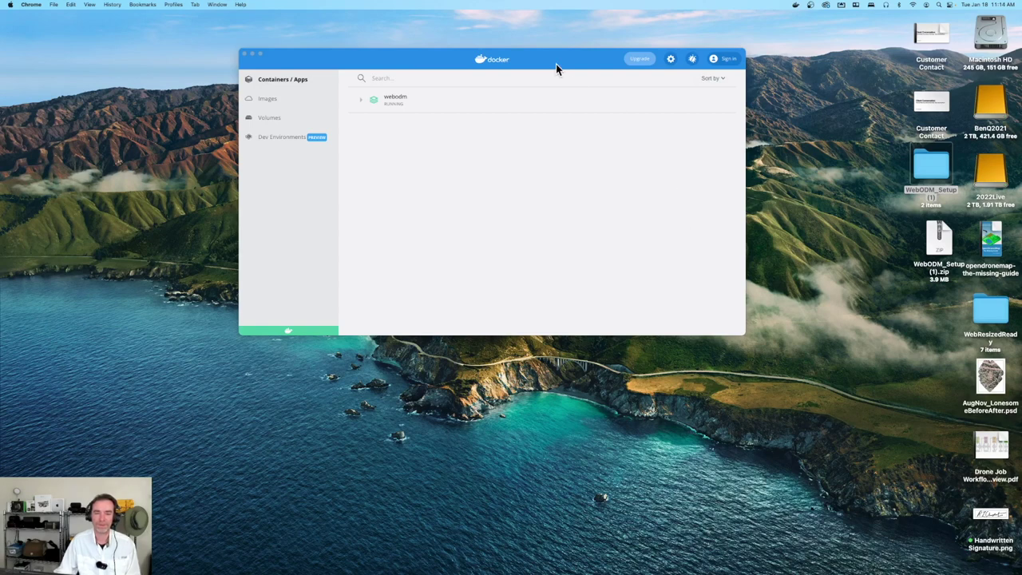
Raise the Docker window, open Preferences, and uncheck 'Open Docker Dashboard at startup' under General
drag(556, 64, 548, 49)
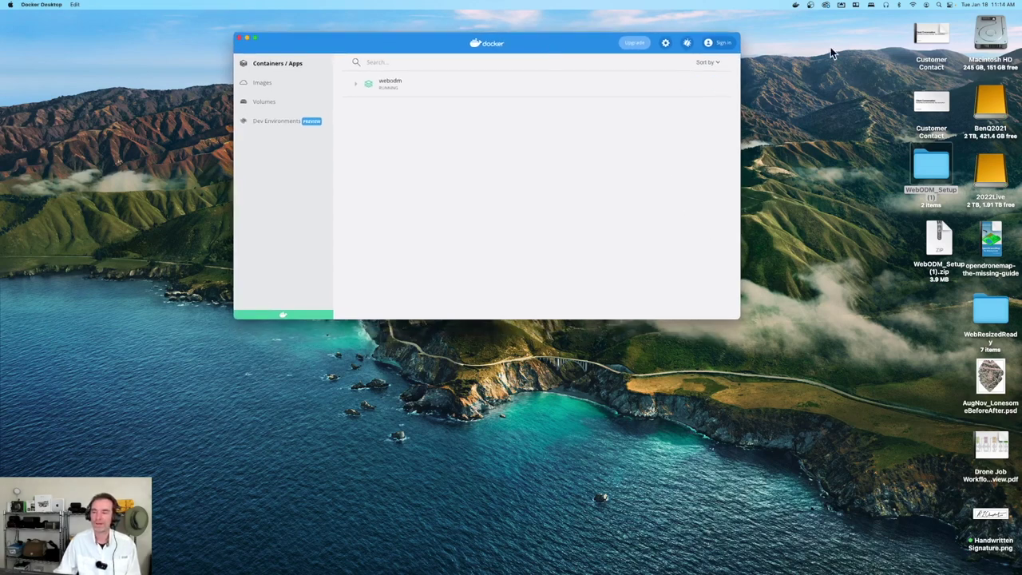
click(796, 6)
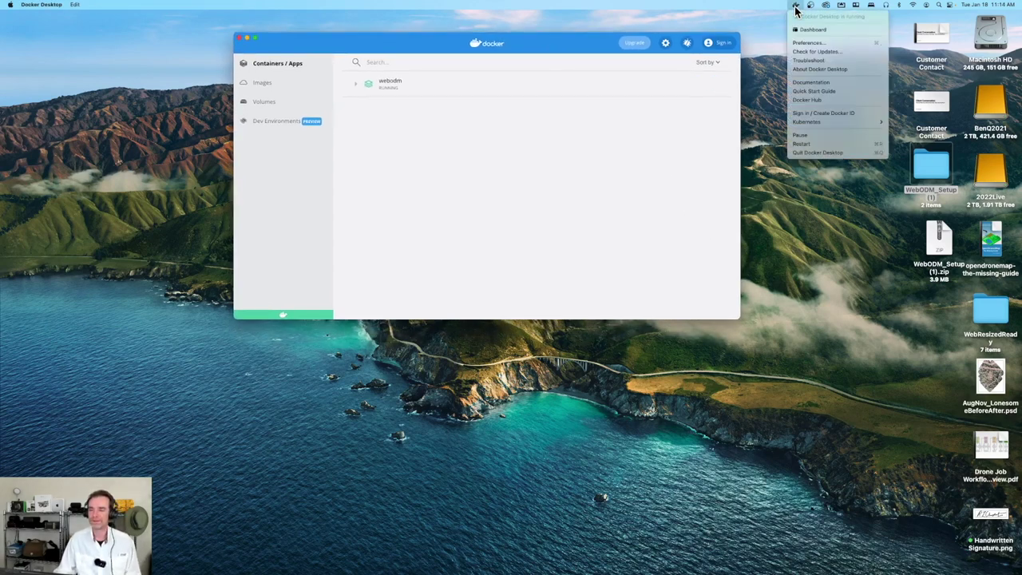
click(796, 6)
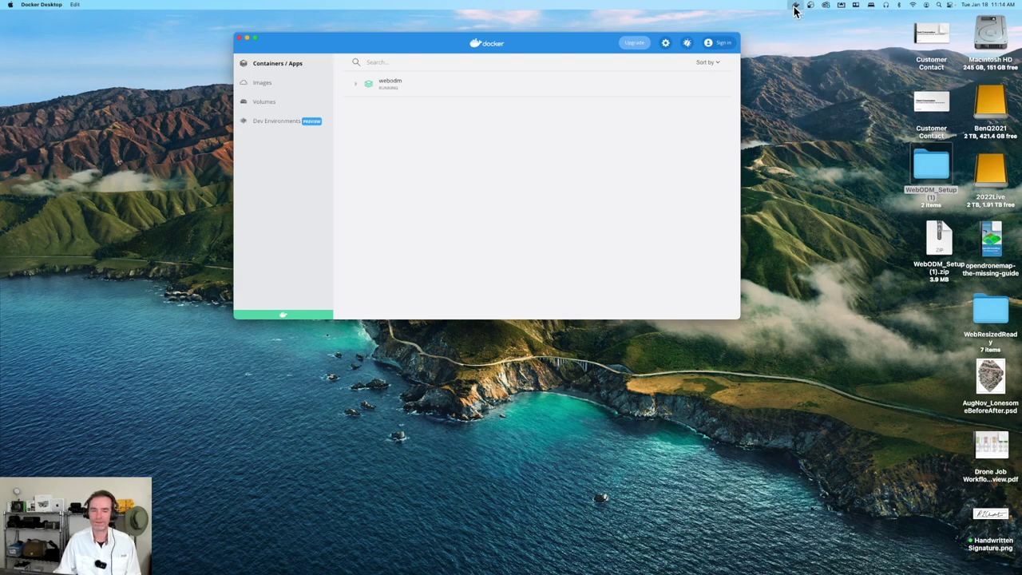
click(666, 44)
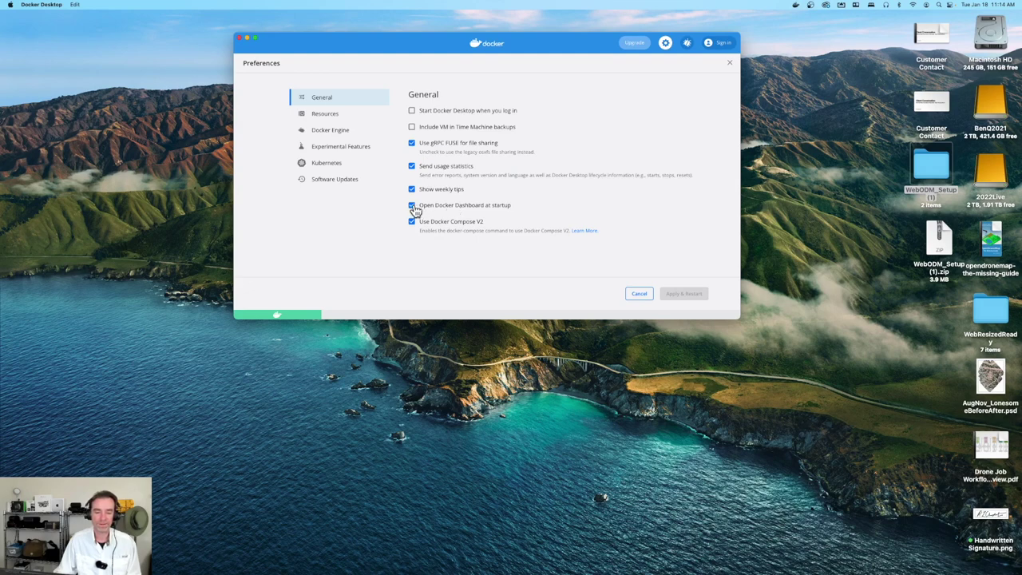
click(412, 206)
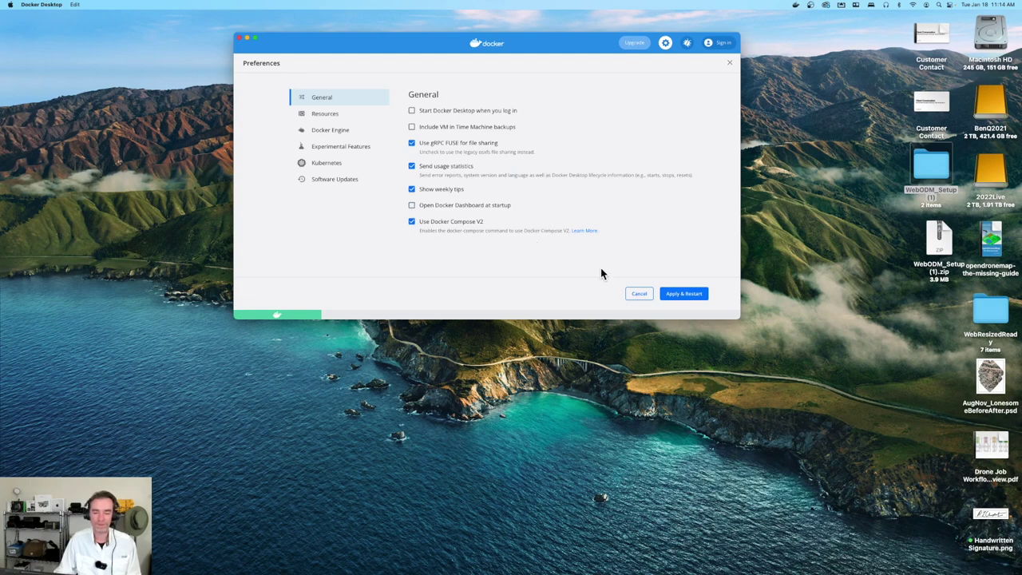
Under Resources, set CPUs to 6, memory to 4.00 GB and swap to 4 GB
click(331, 118)
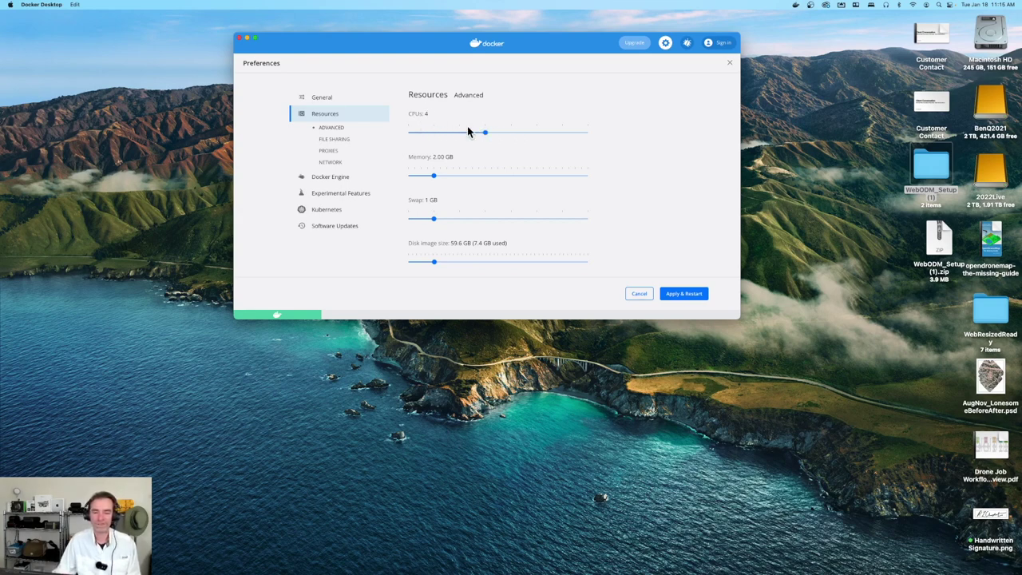
click(514, 136)
click(538, 136)
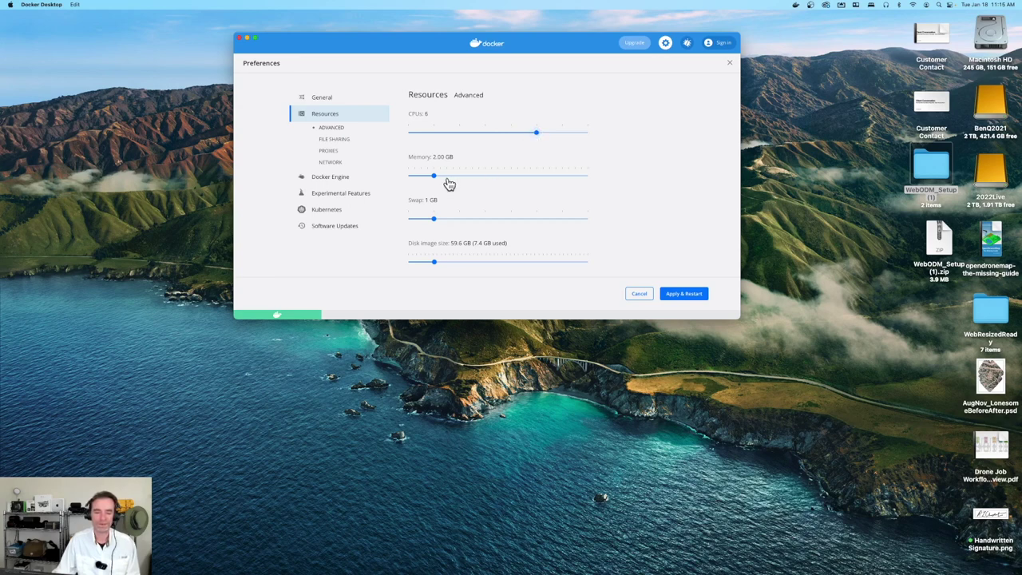
drag(435, 181, 485, 179)
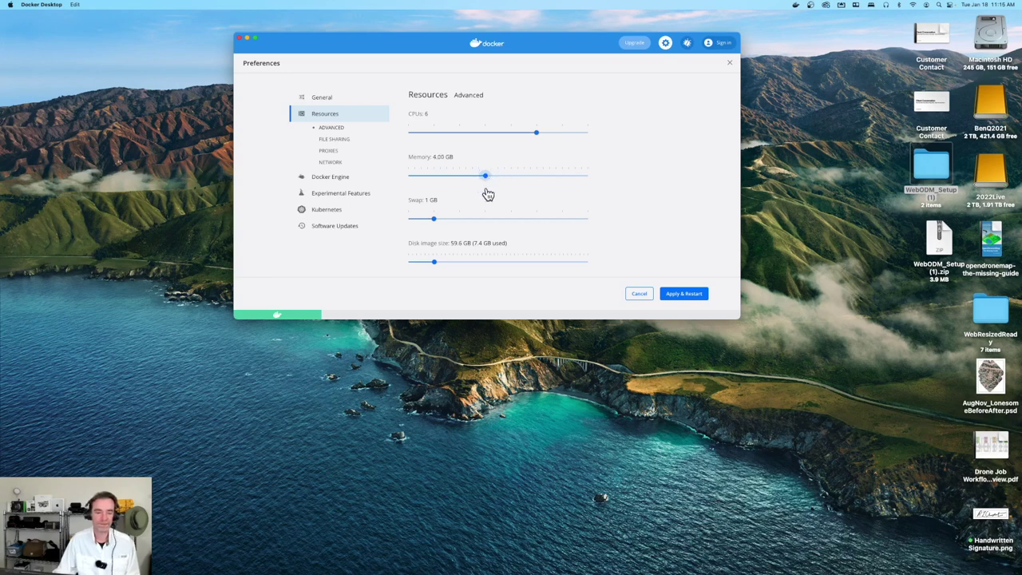
drag(433, 220, 592, 231)
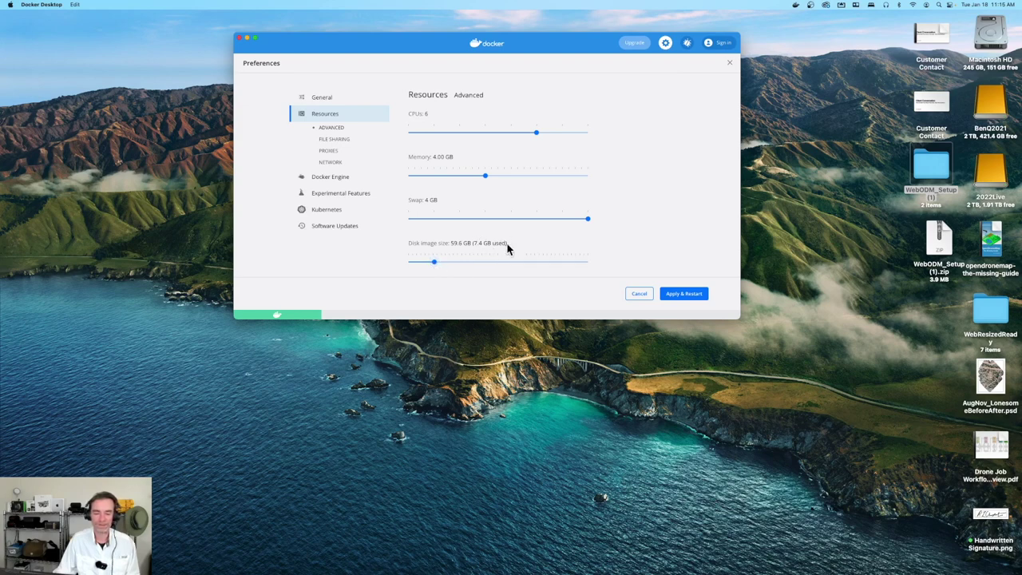
Apply the new Docker limits, restart Docker, and check its status menu
click(676, 296)
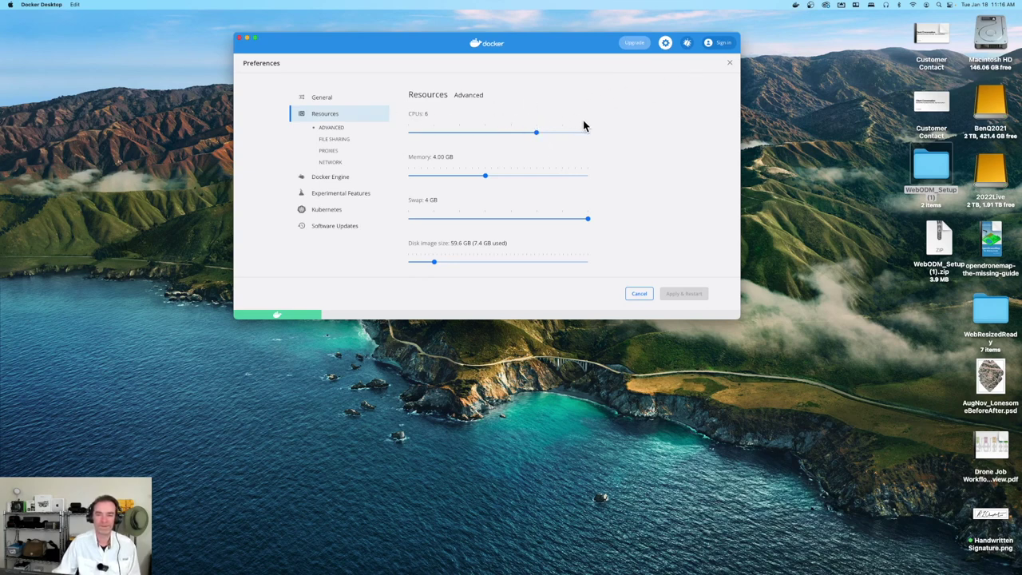
click(796, 6)
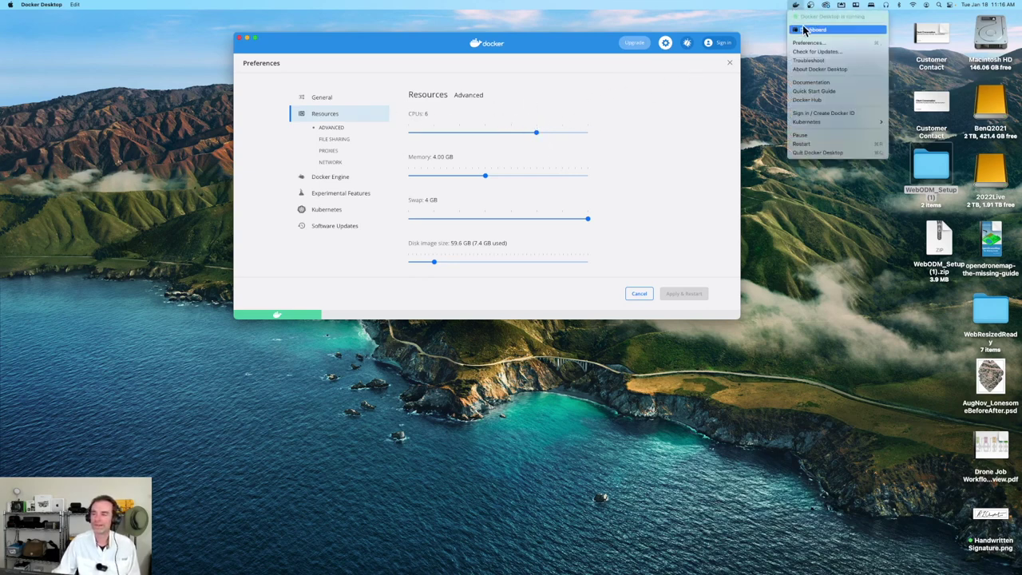
click(808, 30)
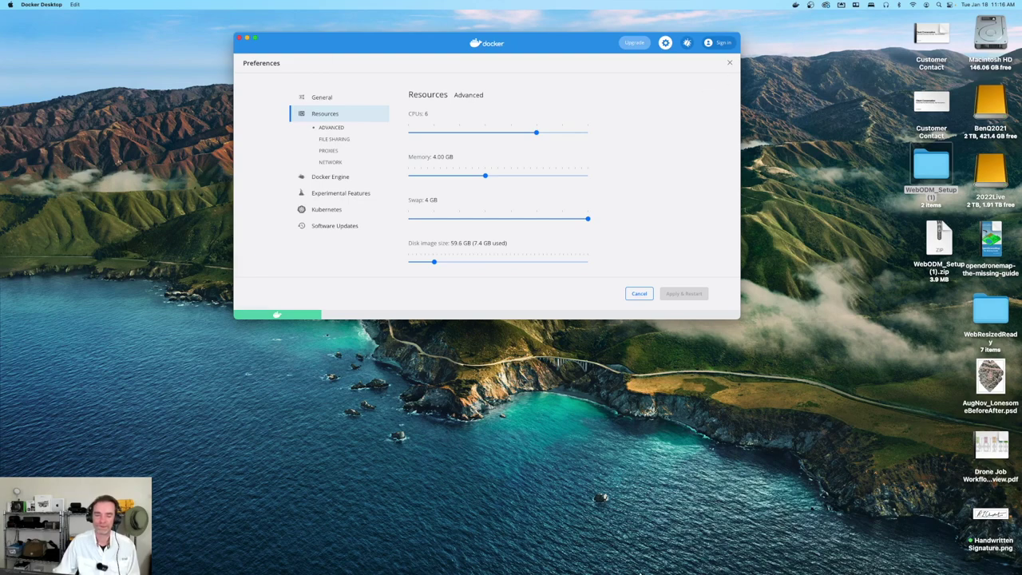
Bring WebODM Manager forward and restore the WebODM dashboard in Chrome
key(ctrl+Up)
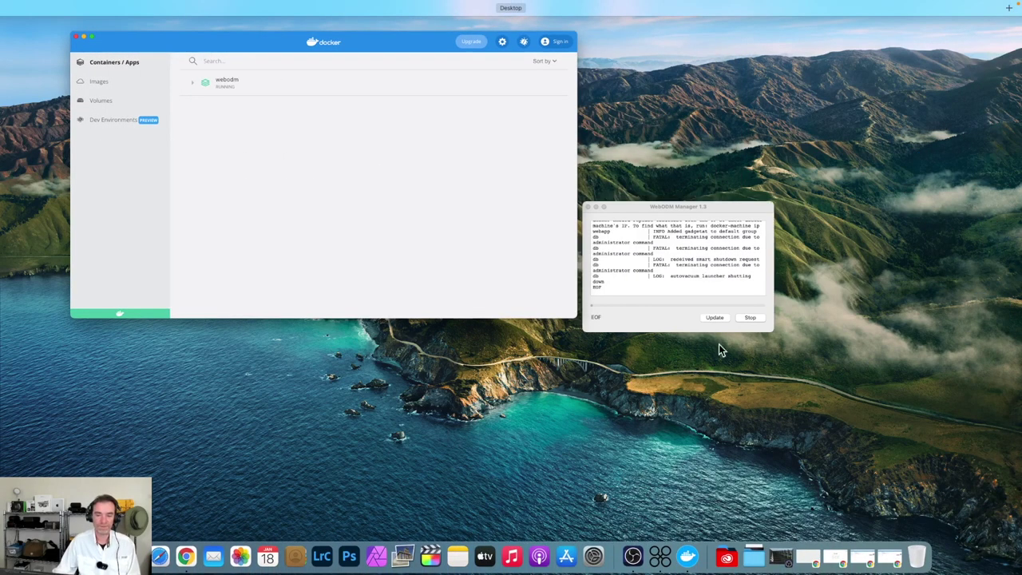
click(678, 315)
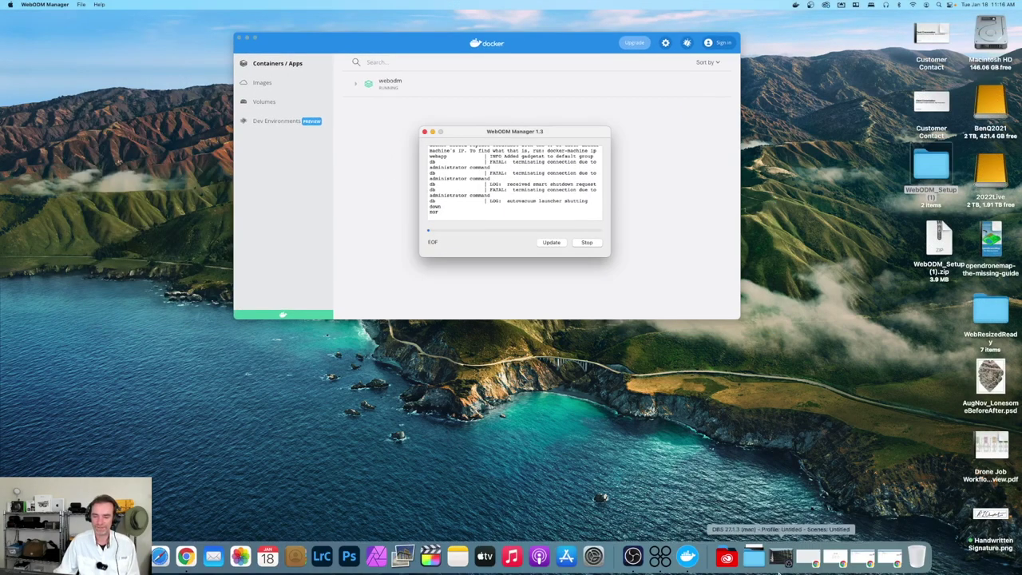
click(895, 566)
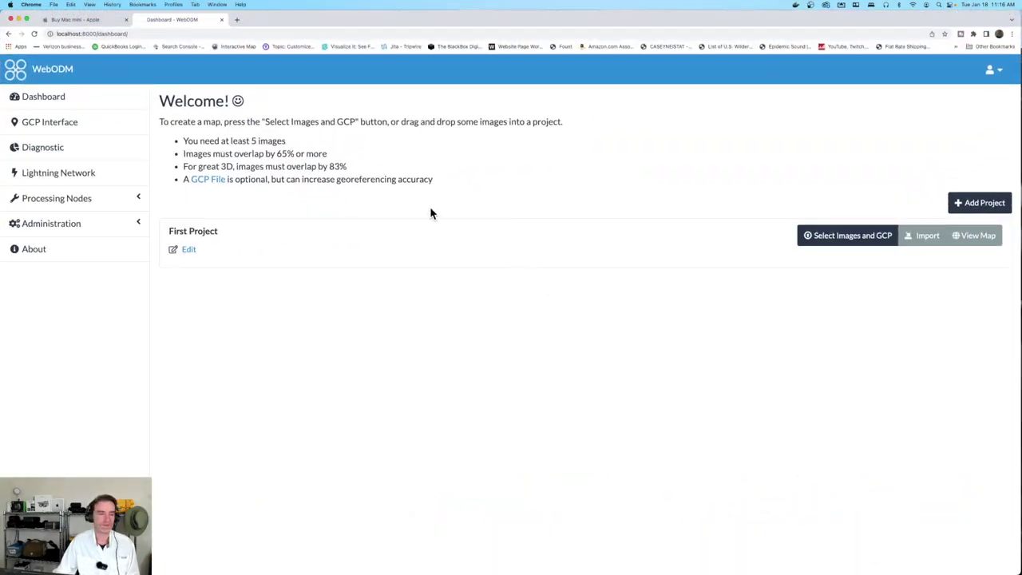
Reload the dashboard and check Diagnostic's storage and memory, now 3.8 GB total
click(60, 98)
click(85, 146)
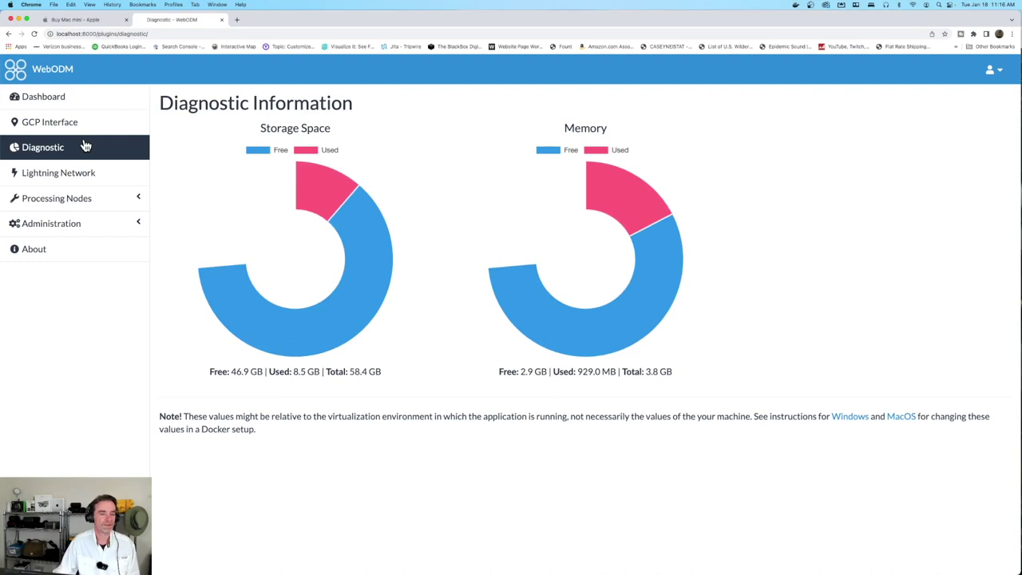
click(81, 106)
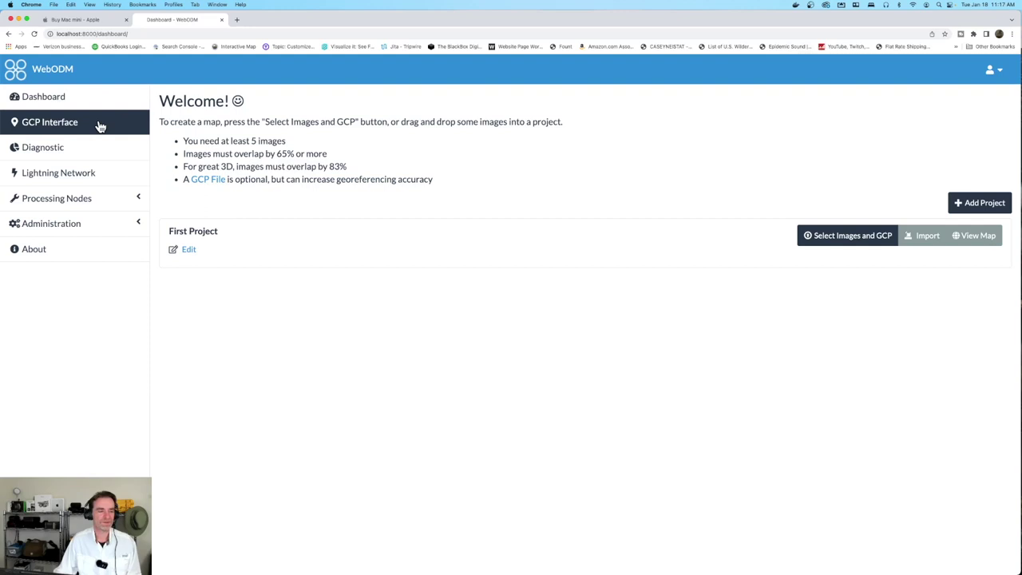
Look over GCP Interface, Diagnostic, Lightning Network and Processing Nodes, then return to the dashboard
click(100, 127)
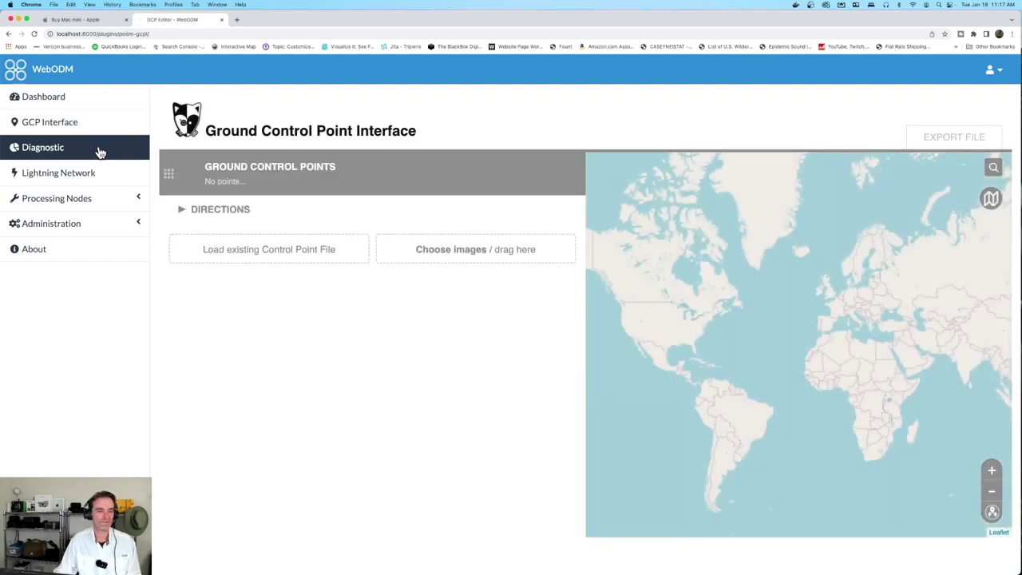
click(99, 149)
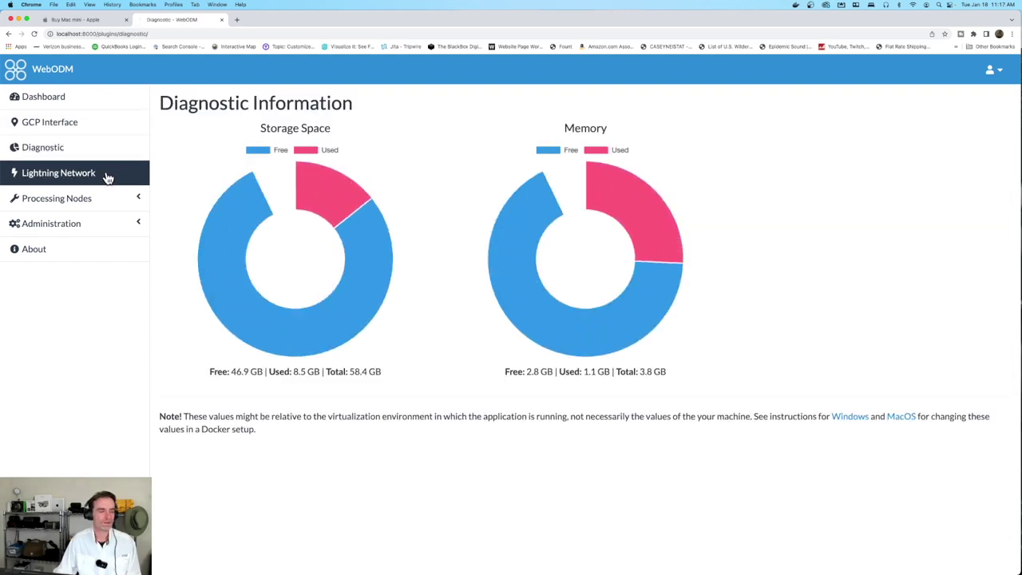
click(112, 181)
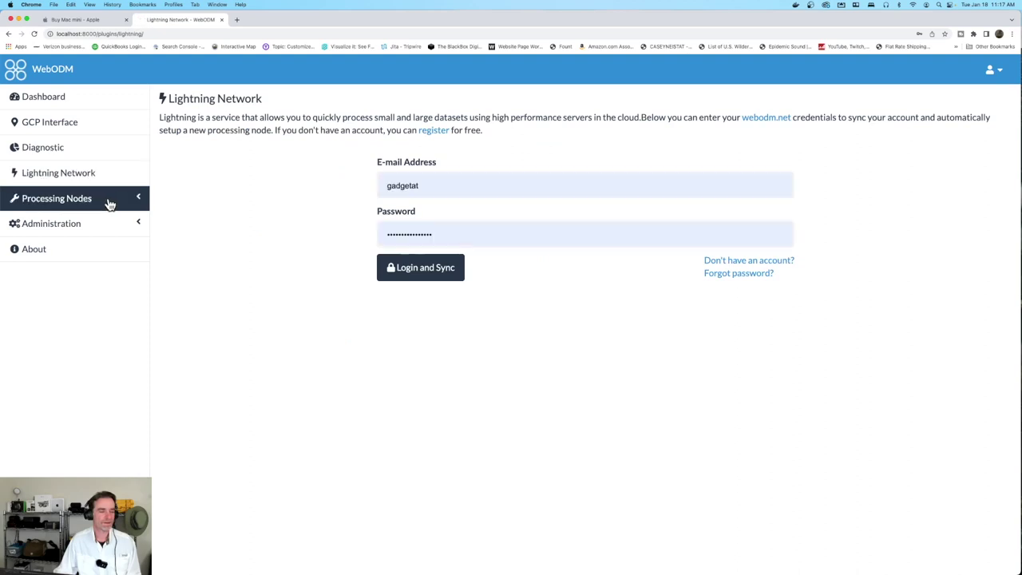
click(113, 201)
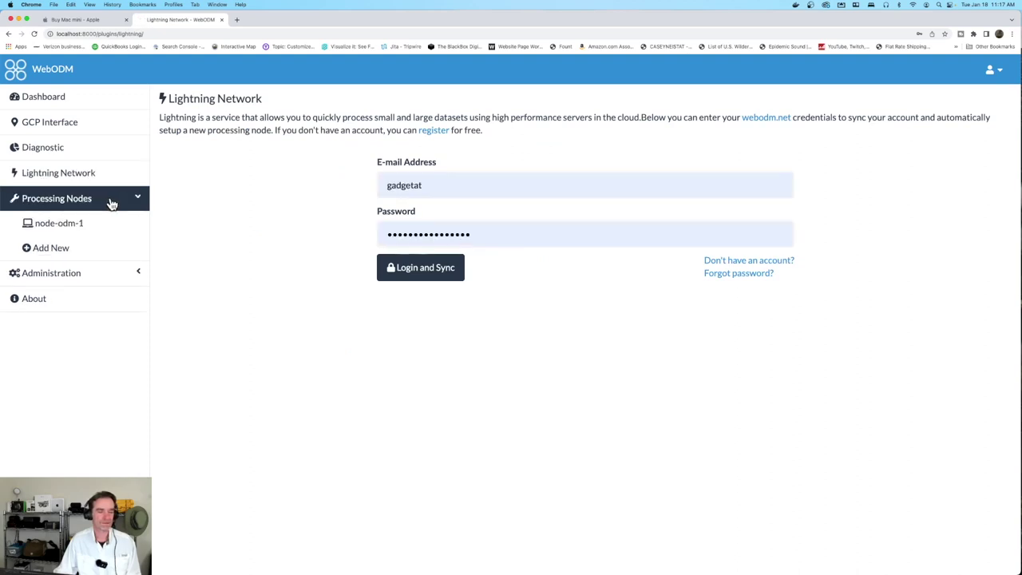
click(113, 202)
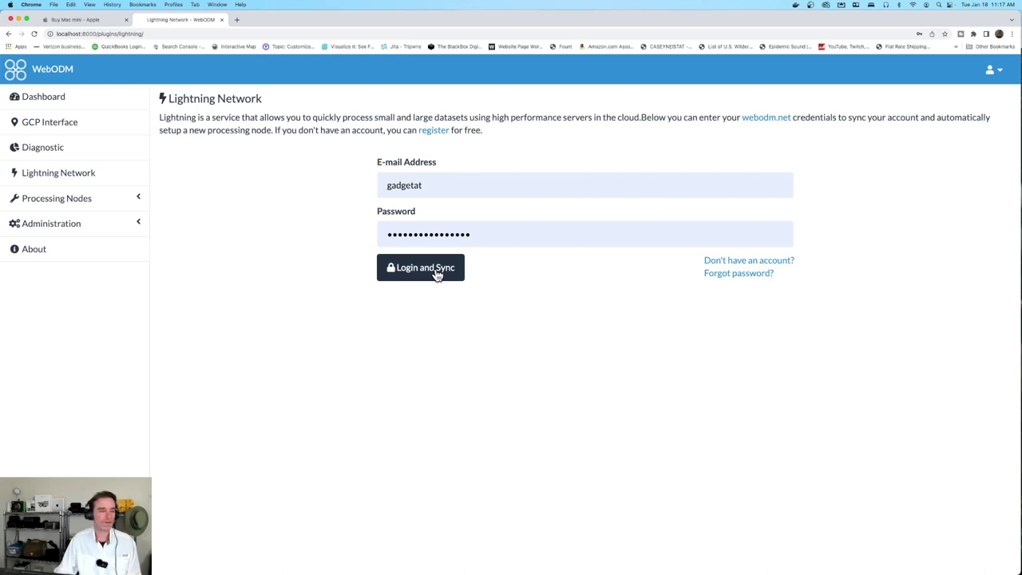
click(88, 106)
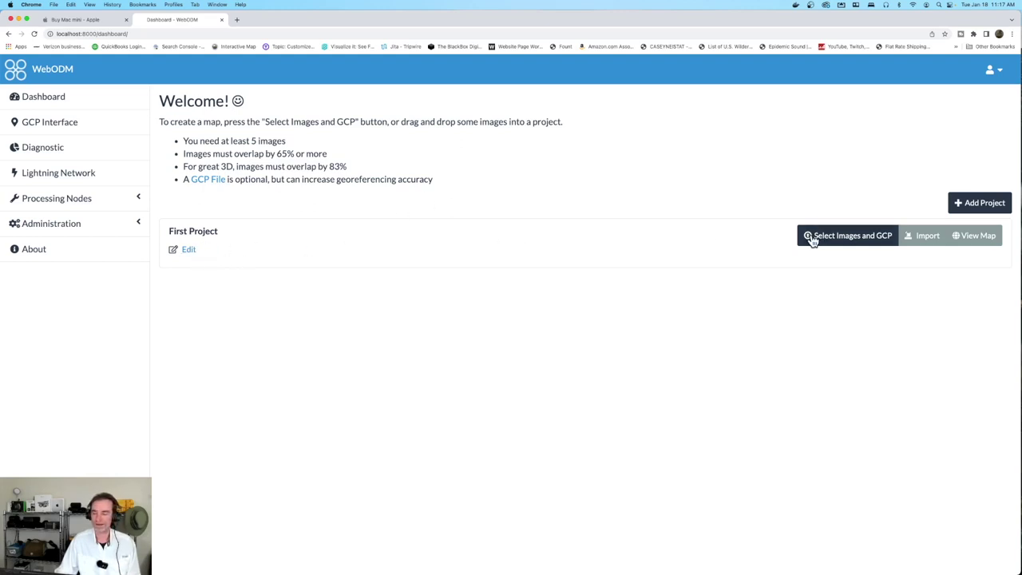
Narrow Chrome and open the Downloads folder in Finder
drag(1019, 248, 822, 246)
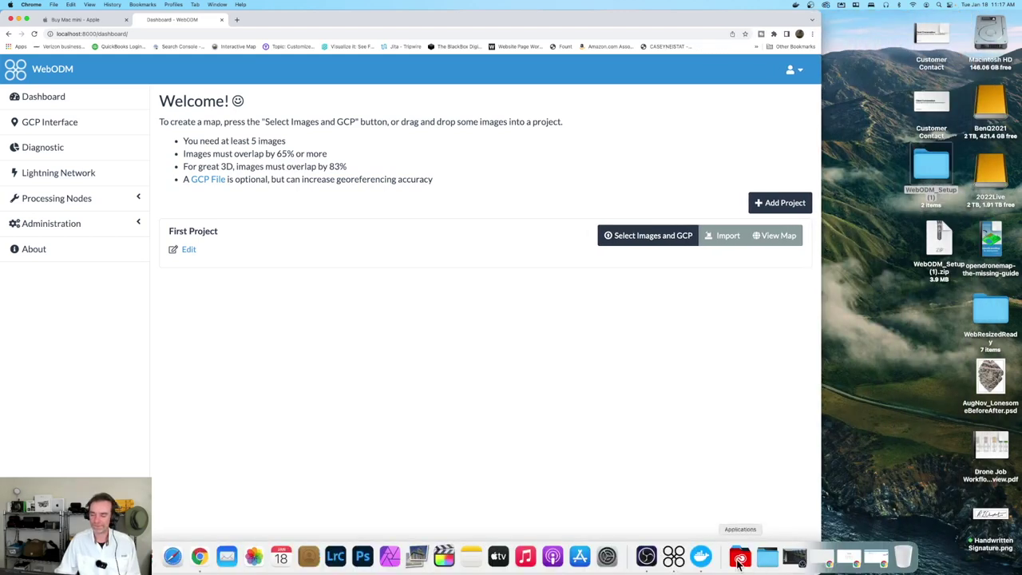
click(767, 556)
click(843, 141)
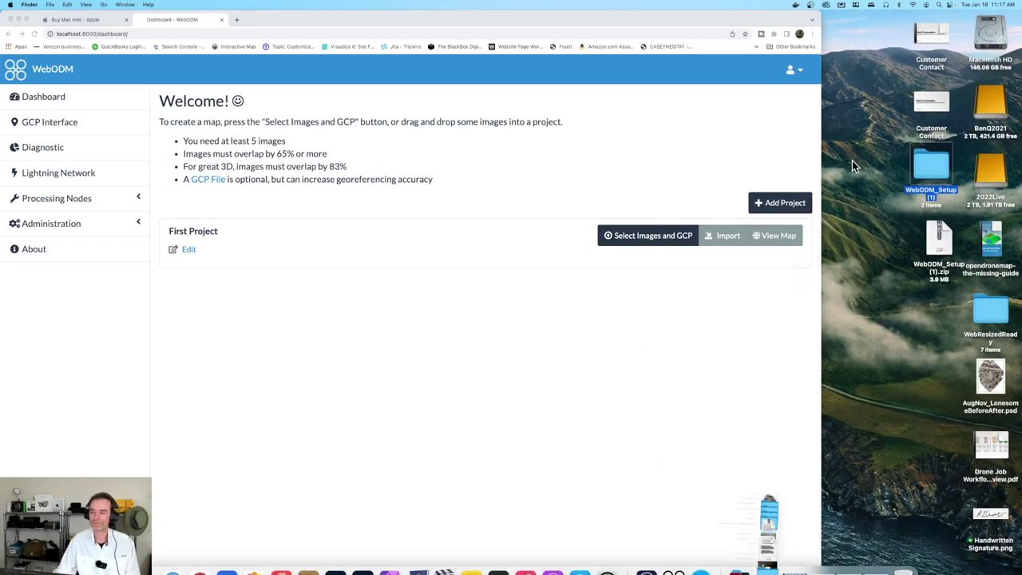
Move the M1ModelTest folder onto the desktop and open First Project's image picker
drag(490, 48, 893, 325)
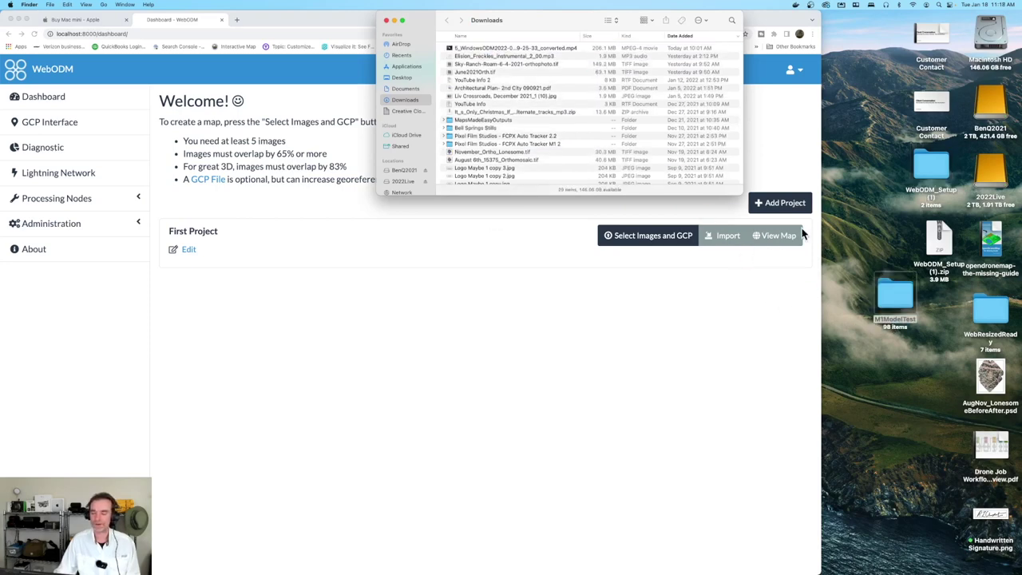
click(387, 20)
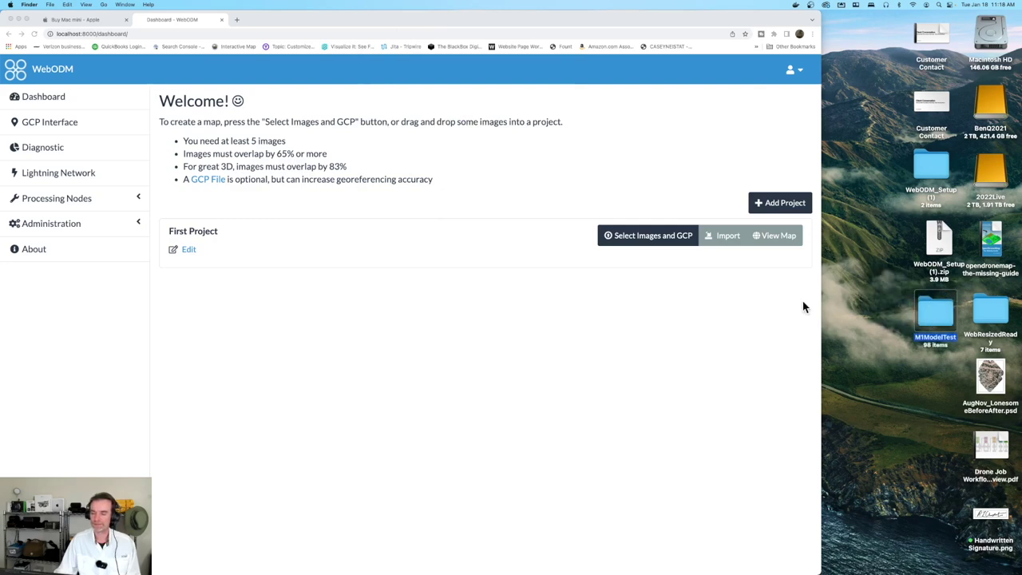
double_click(821, 295)
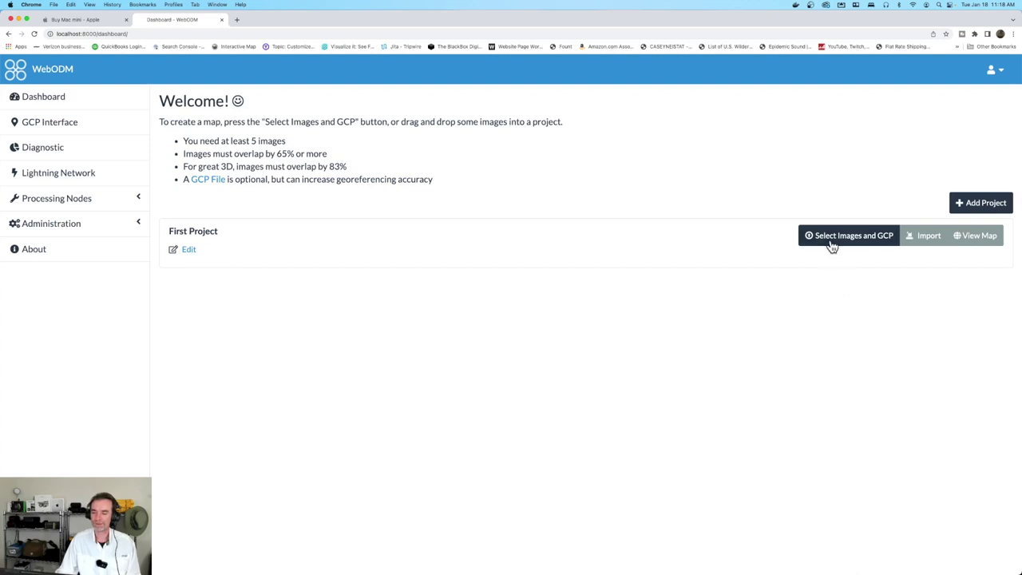
click(832, 244)
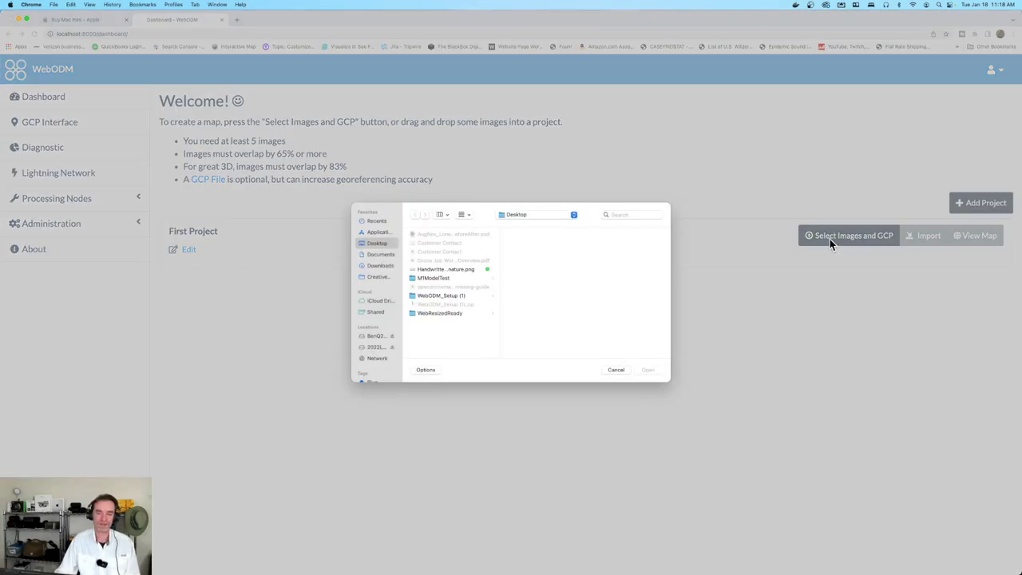
Select DJI_0002.JPG through DJI_0099.JPG, all 98 images in M1ModelTest, for the new task
click(444, 280)
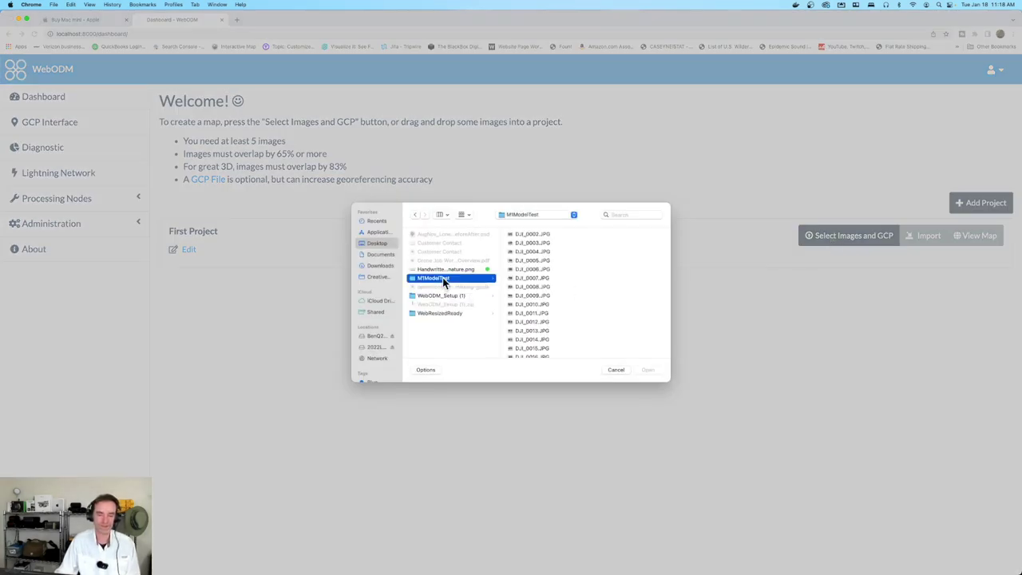
click(532, 234)
scroll(537, 306, down, 20)
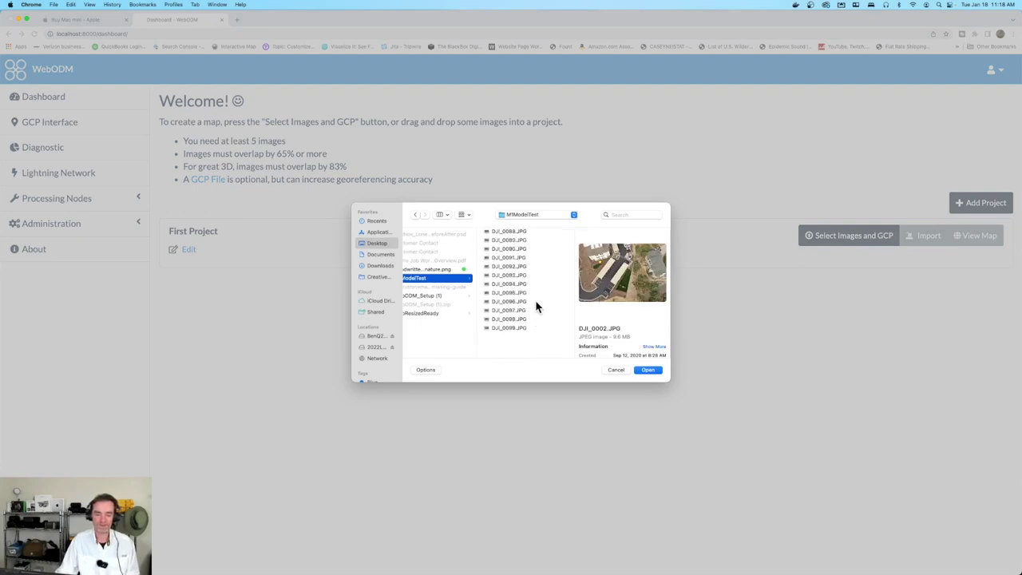
shift+click(521, 349)
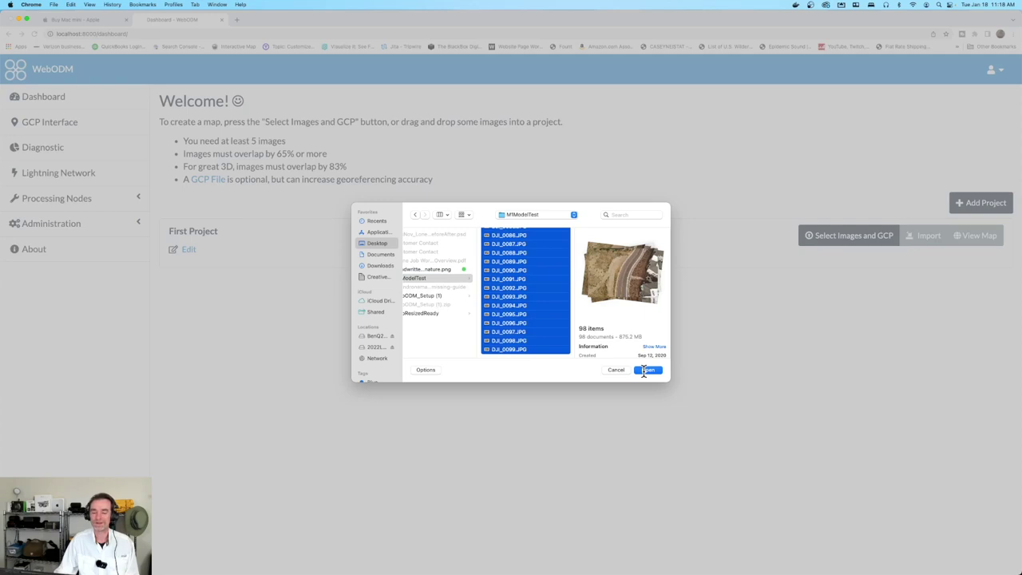
click(646, 370)
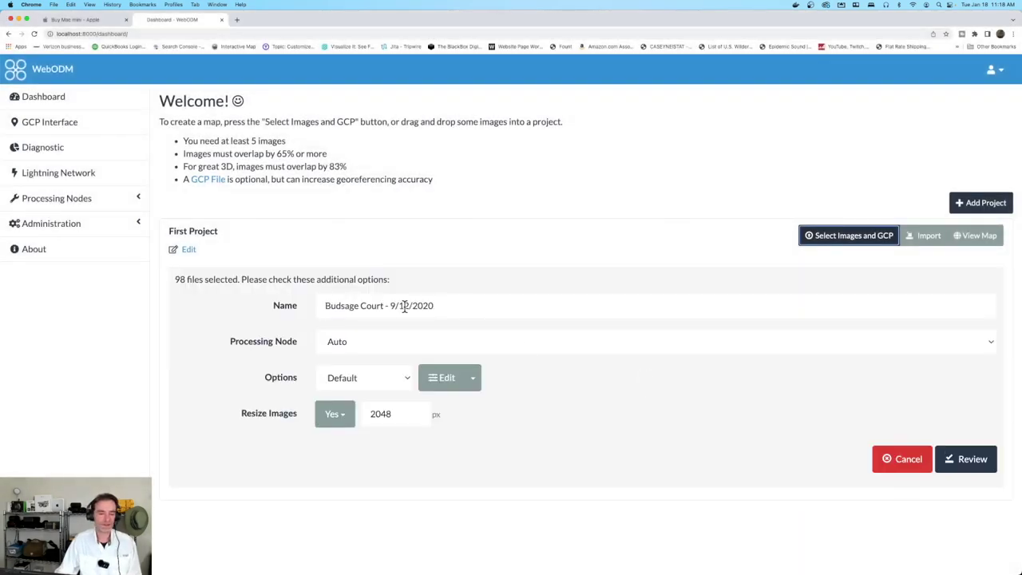
Rename the task to M1Test1 and keep the Default processing preset
drag(383, 306, 298, 306)
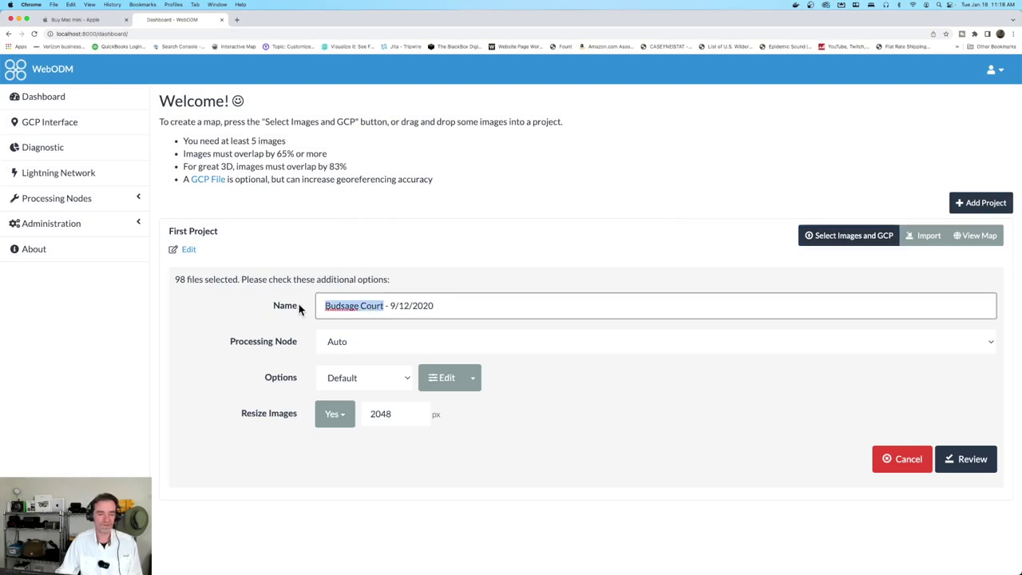
text(M1Test1)
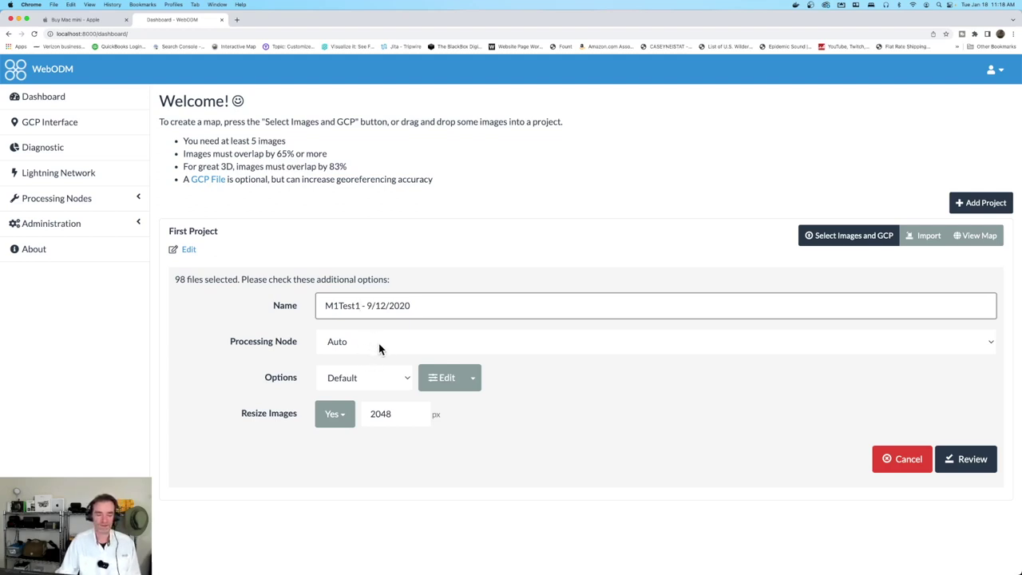
click(402, 381)
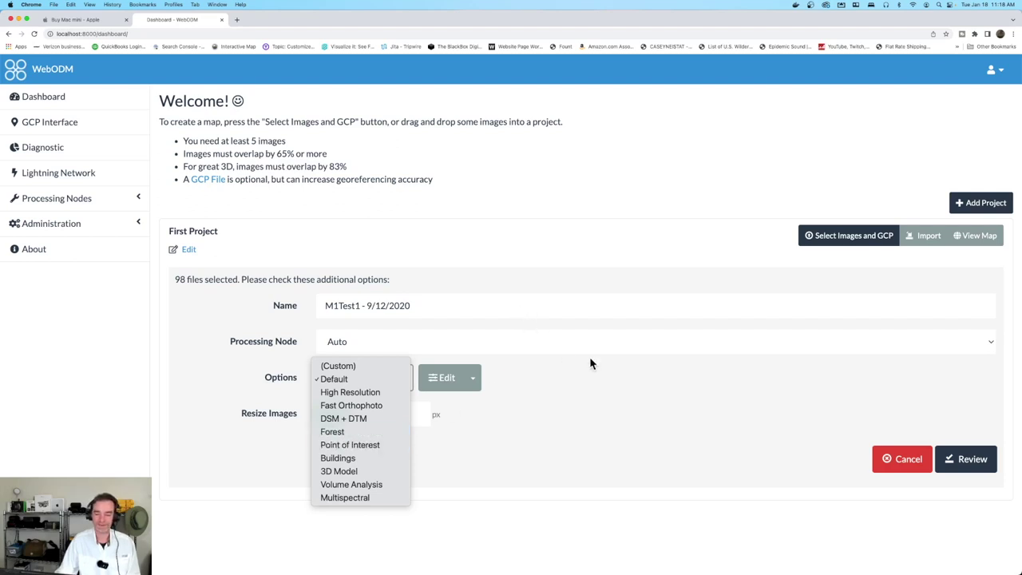
click(637, 388)
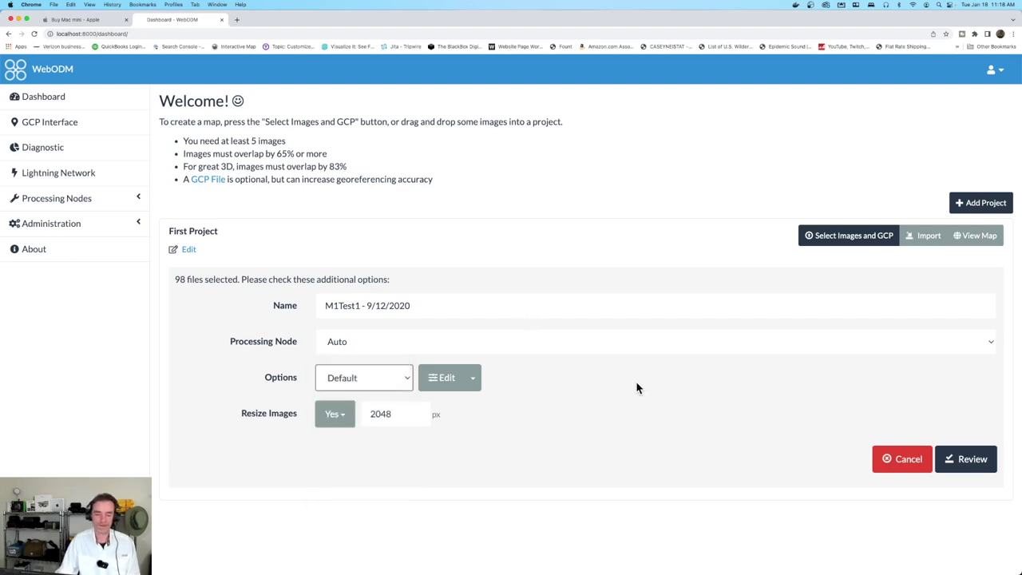
Set Resize Images to 1500 px, review the settings, and start processing
double_click(405, 413)
text(1500)
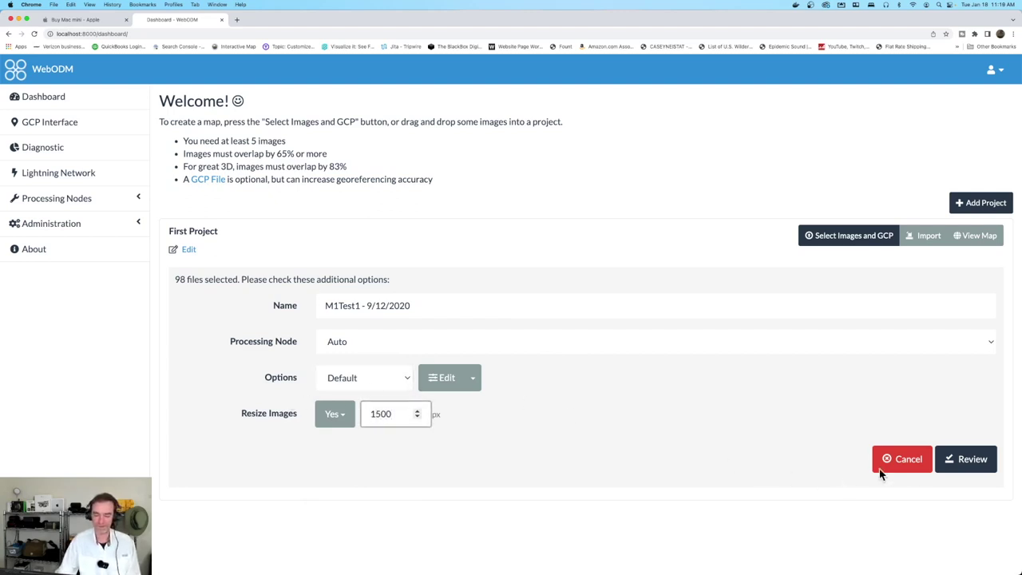
click(948, 461)
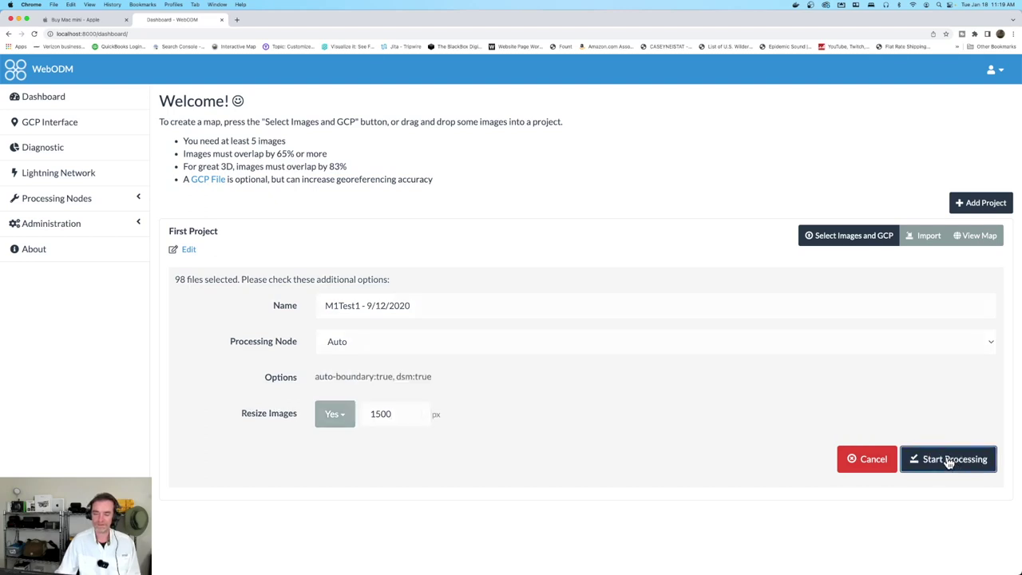
click(948, 461)
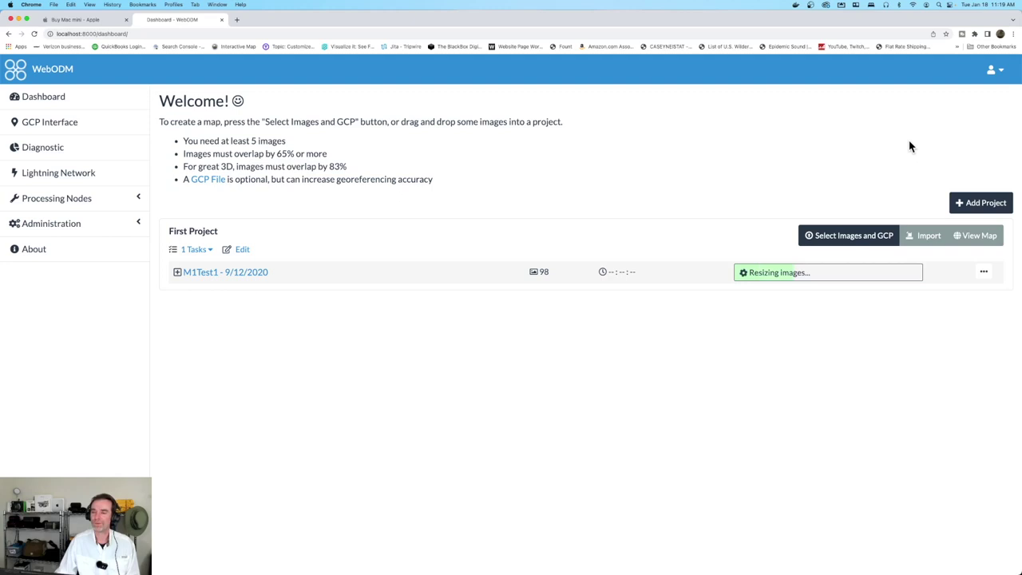
Wait for M1Test1 to finish processing, completed in 00:05:58, checking the menu-bar status menu
click(811, 7)
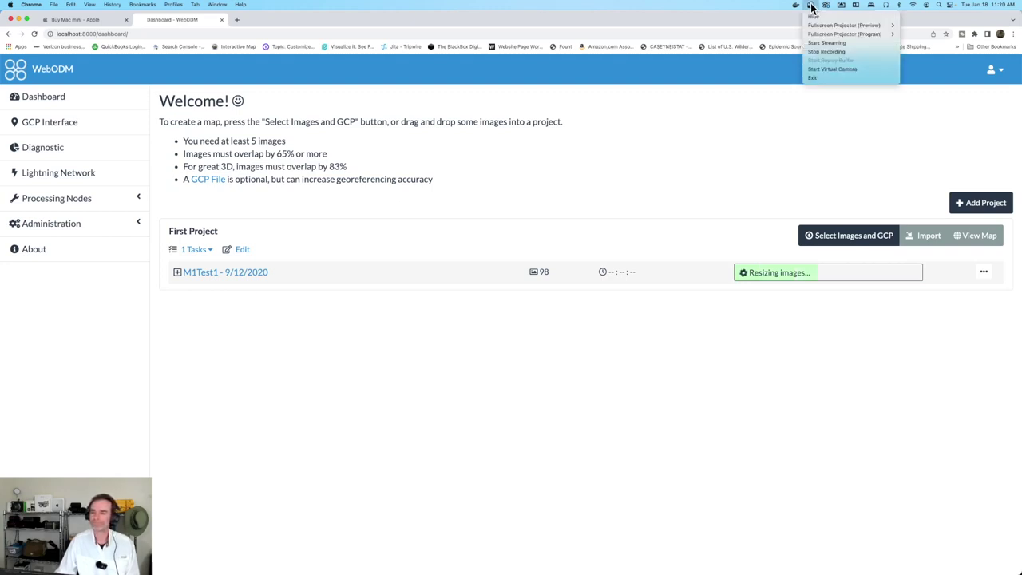
click(843, 52)
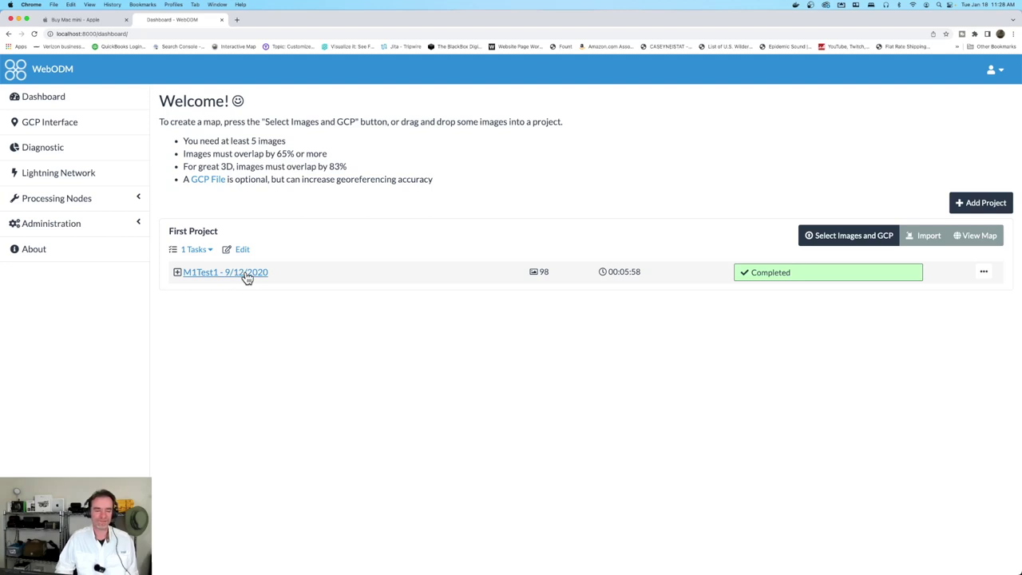
Expand M1Test1 to show 5.47 cm GSD, 19,790.11 m² area, and review Download Assets
click(248, 274)
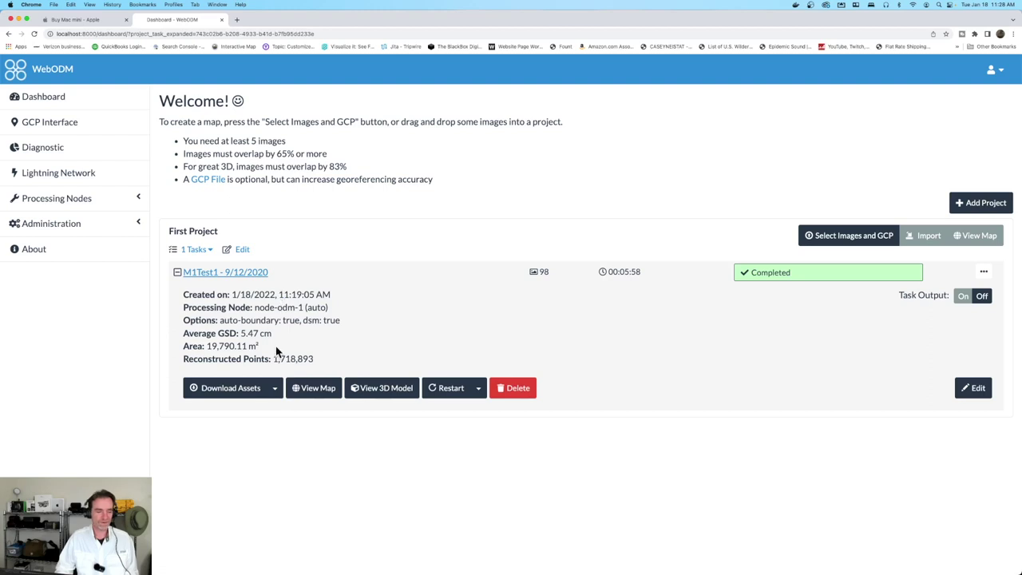
click(275, 392)
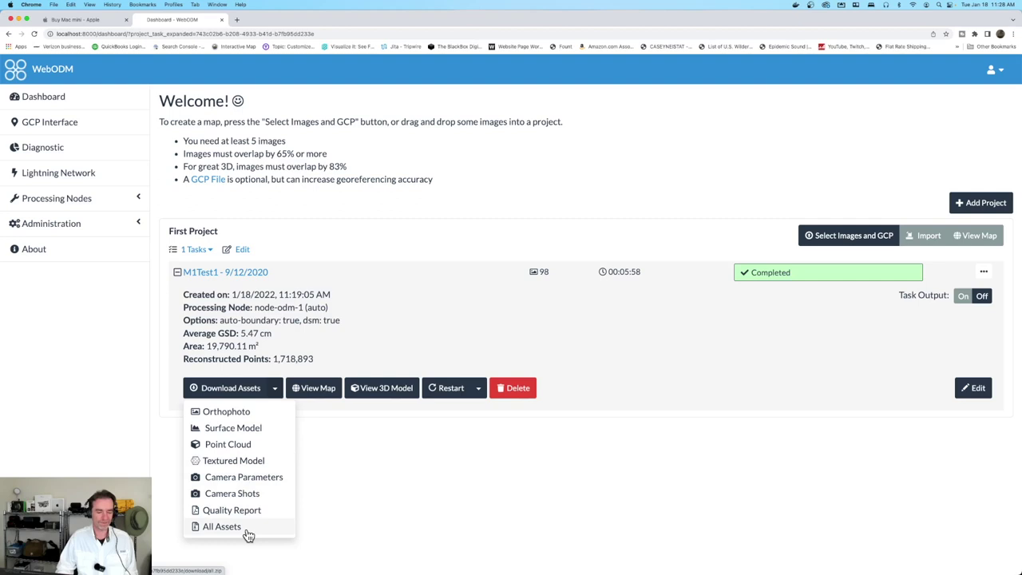
click(390, 483)
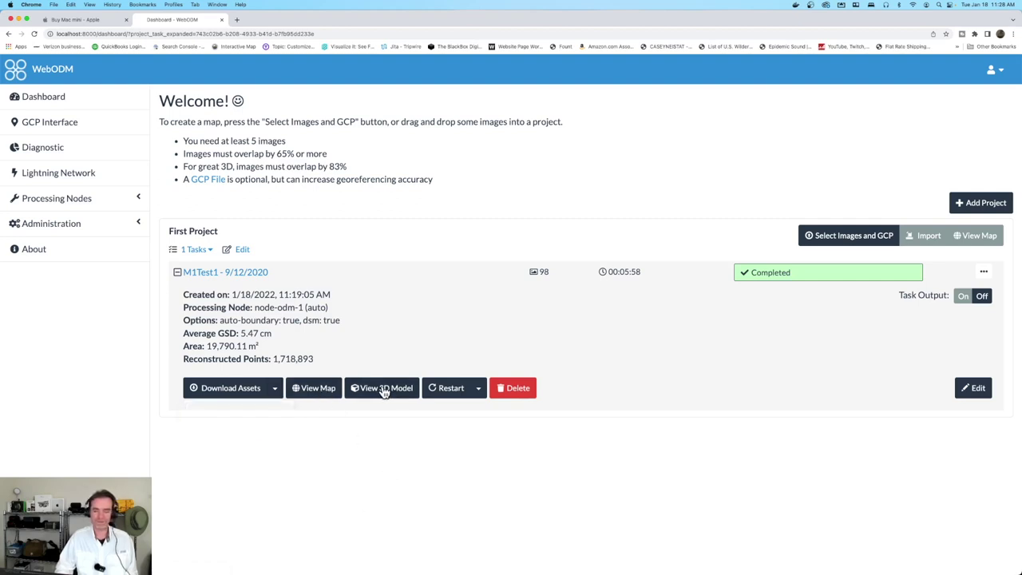
Open the M1Test1 map showing the Surface Model layer, with camera positions left hidden
click(315, 389)
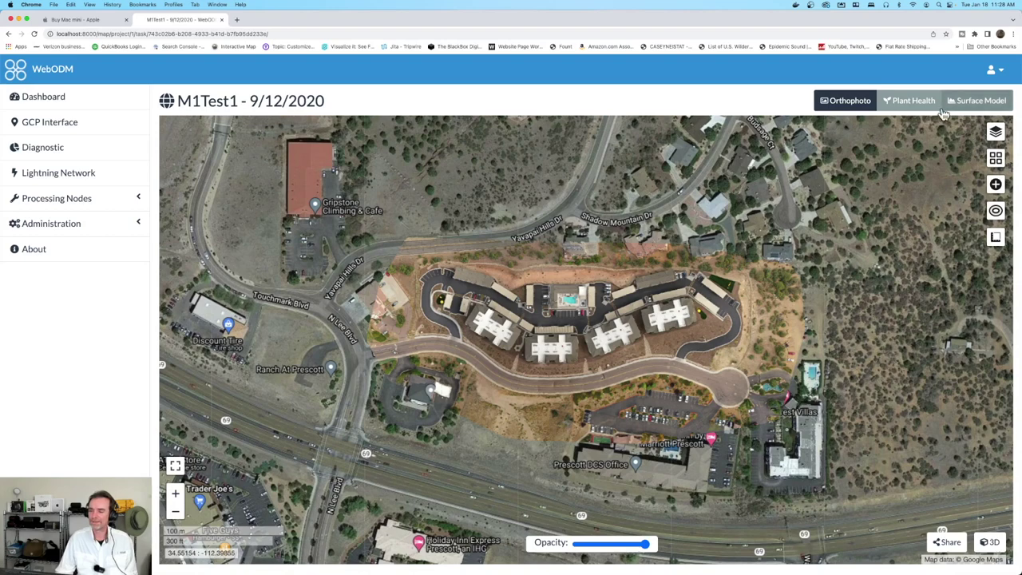
click(959, 105)
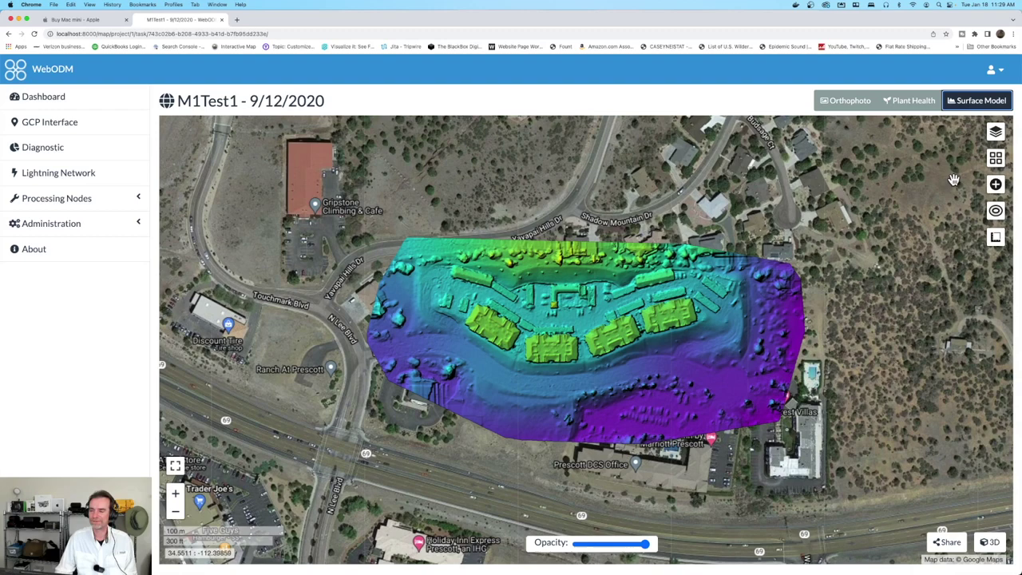
click(995, 132)
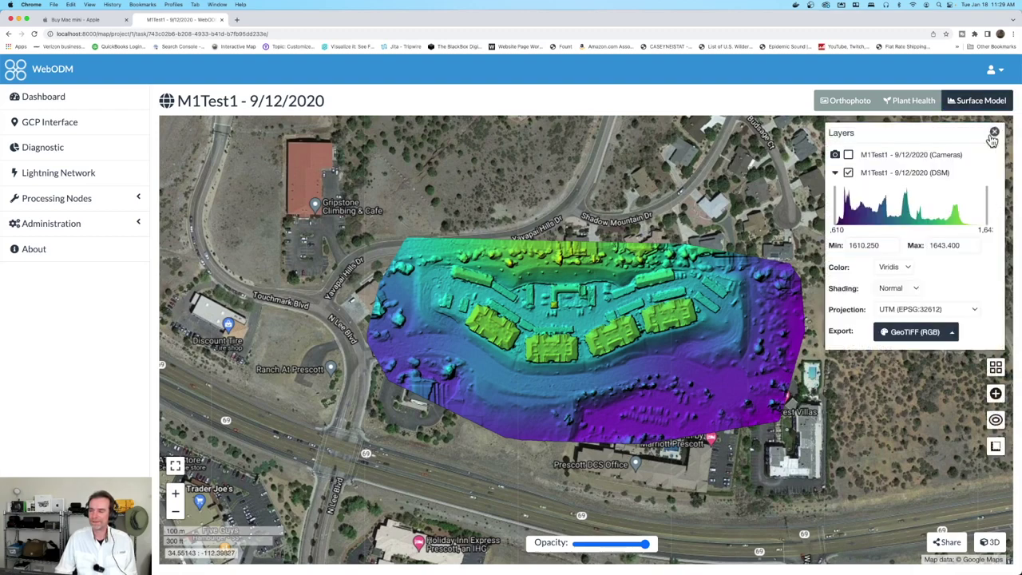
click(848, 155)
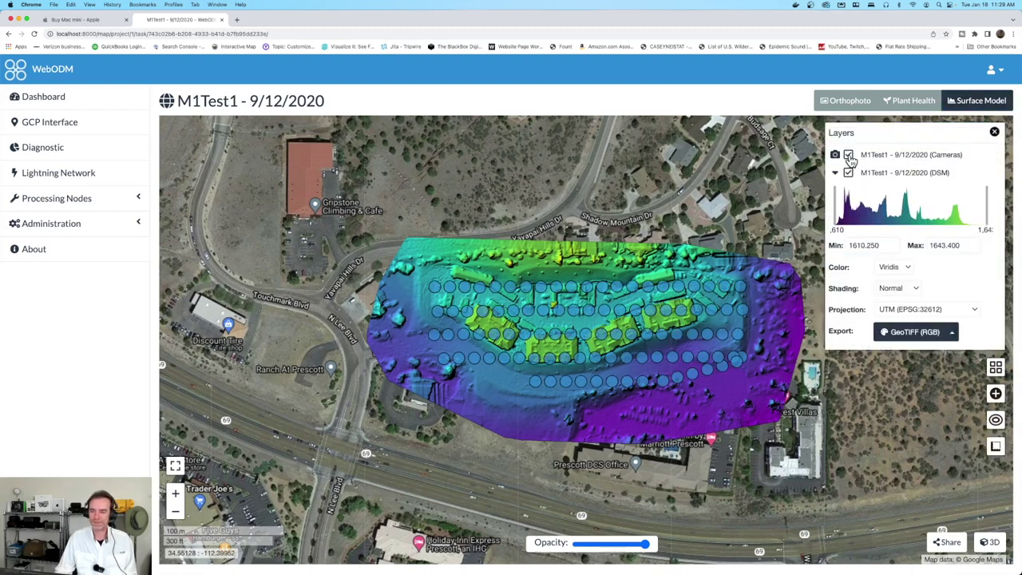
click(849, 156)
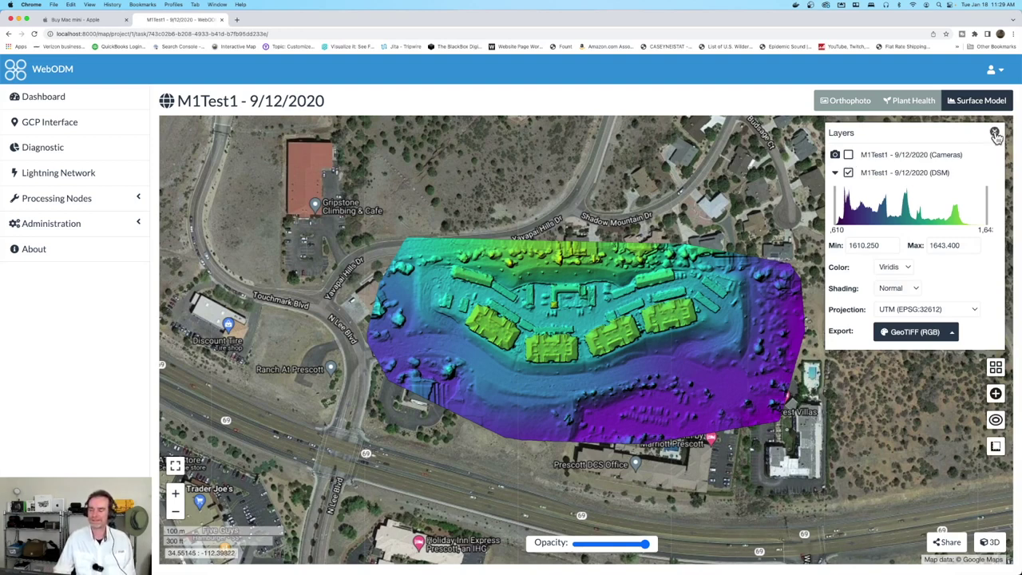
click(995, 133)
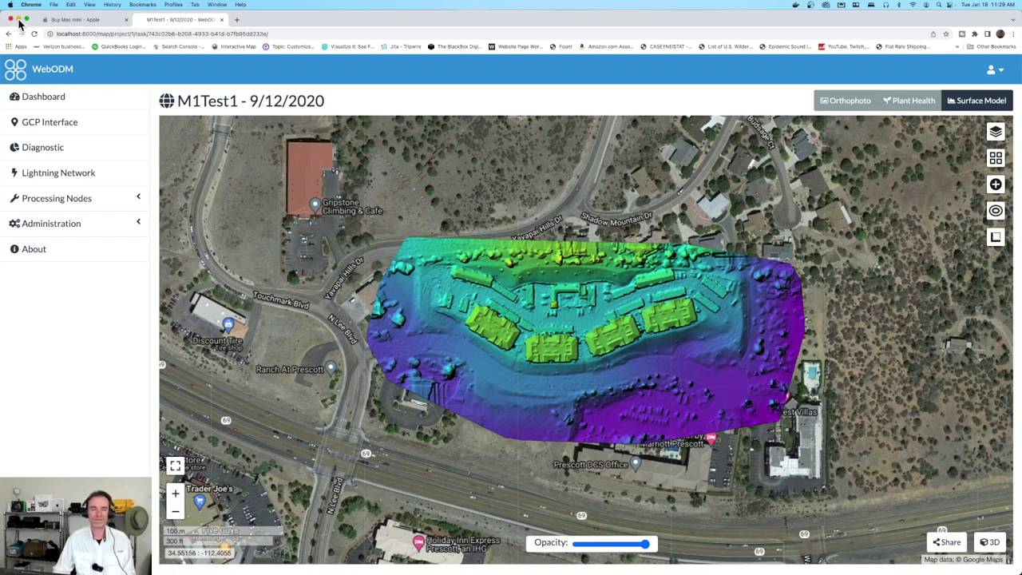
Minimise Chrome and check the free space on Macintosh HD from the desktop
click(19, 19)
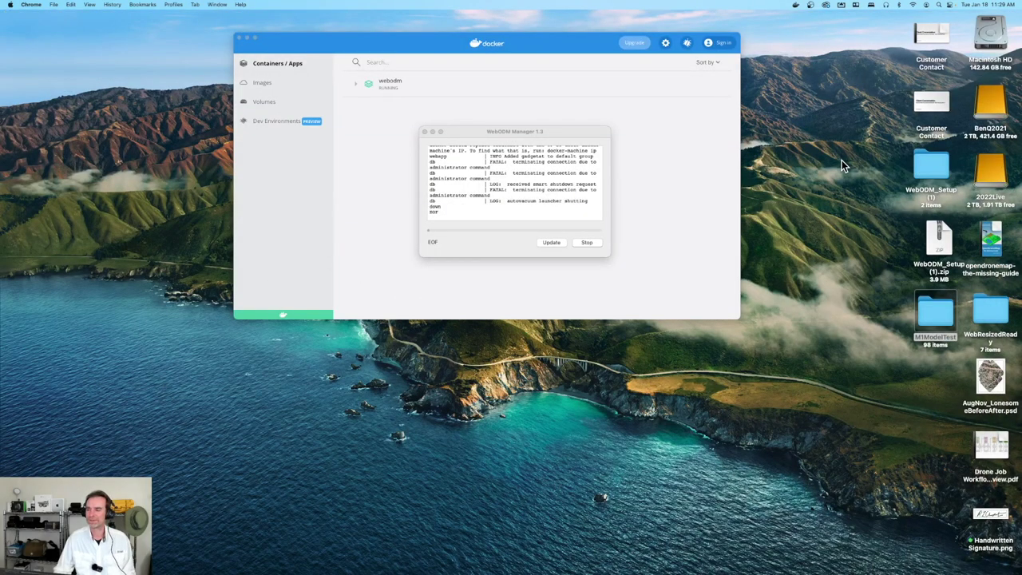
click(980, 36)
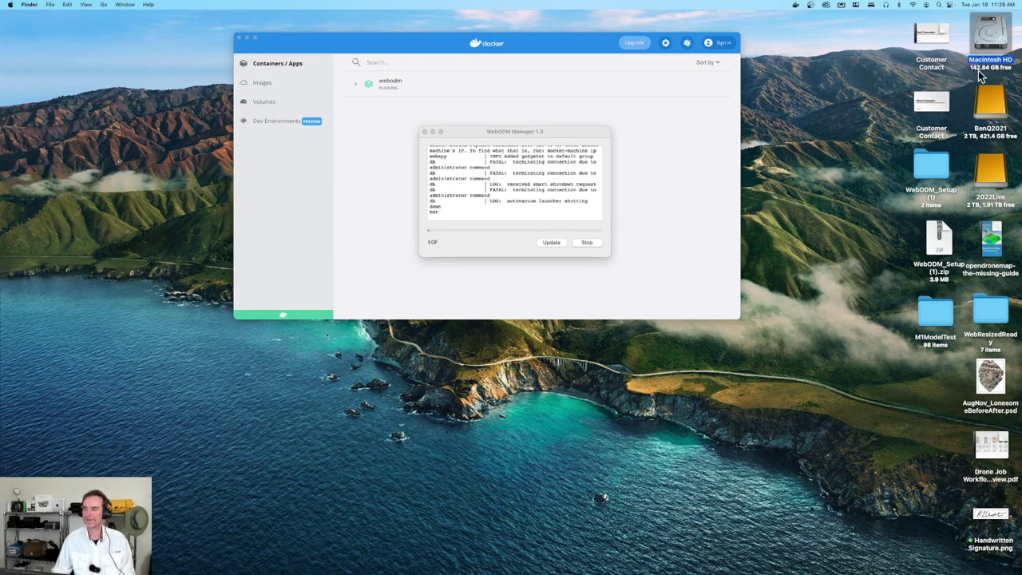
click(990, 70)
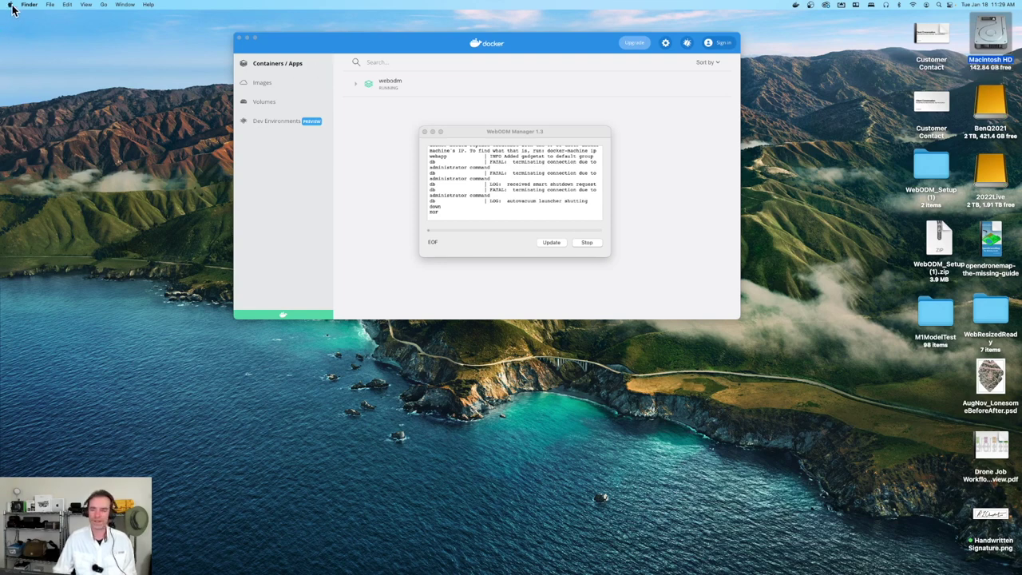
Show the Storage tab of About This Mac for Macintosh HD, 2022Live and BenQ2021
click(10, 4)
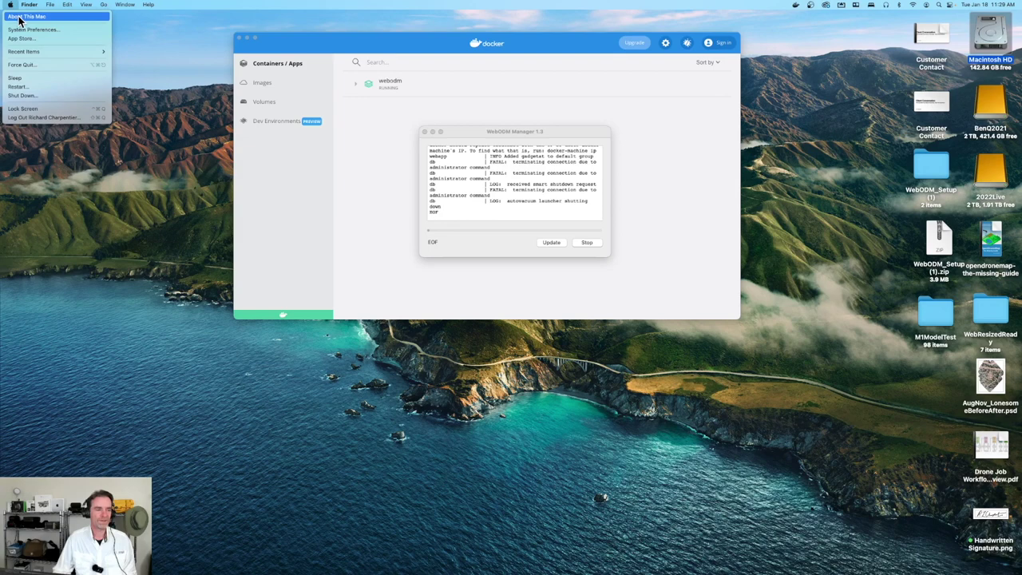
click(30, 17)
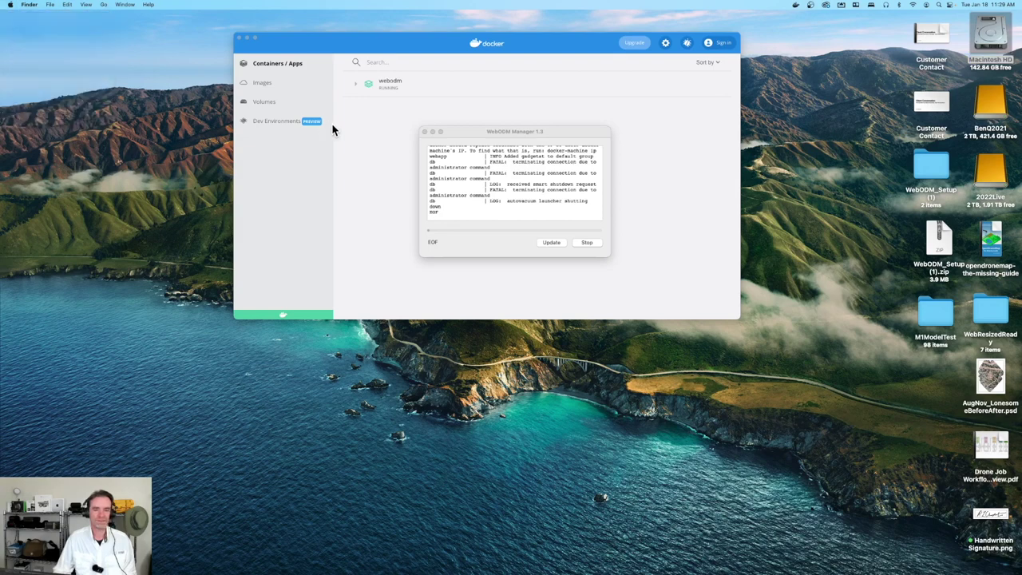
click(516, 132)
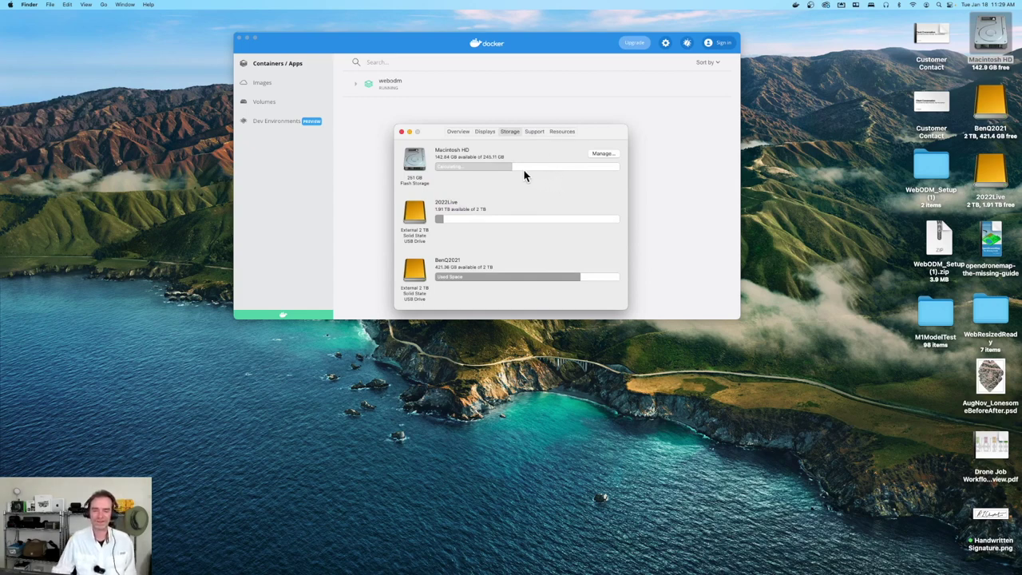
Wait for the Macintosh HD storage bar to show its usage categories, 142.84 GB free of 245.11 GB
mouse_move(508, 169)
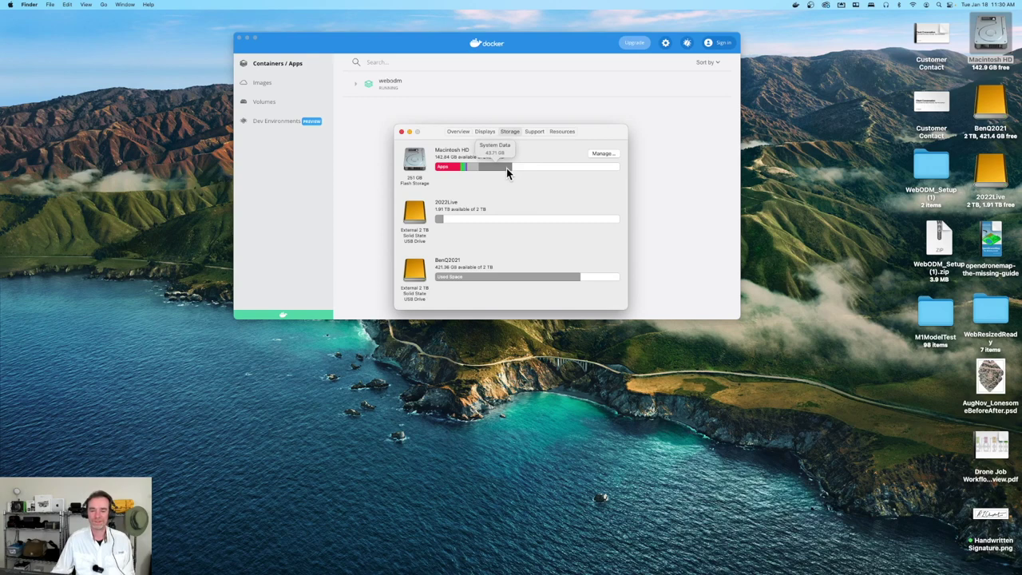
Close About This Mac, leaving the WebODM Manager 1.3 log window visible
click(402, 132)
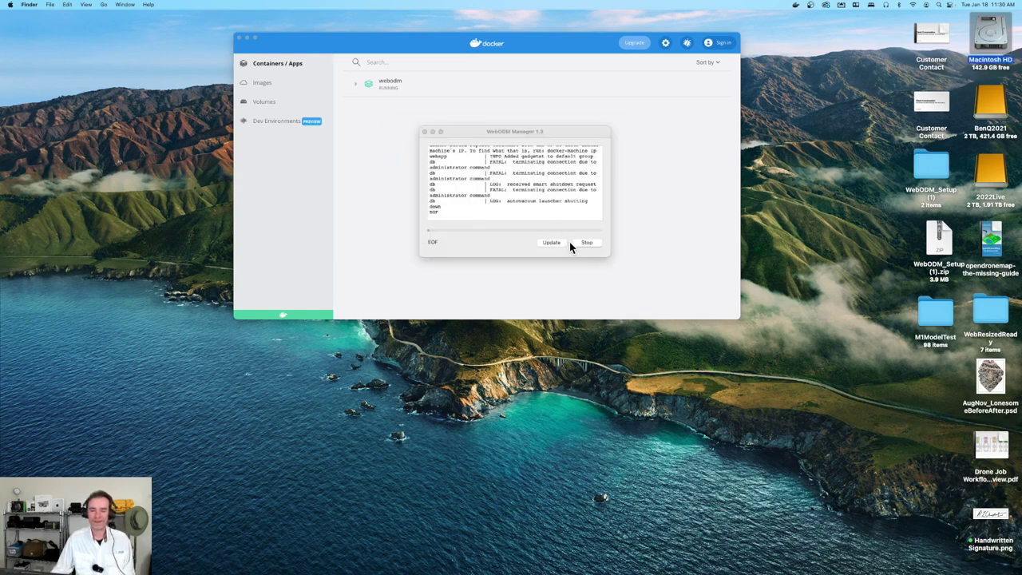